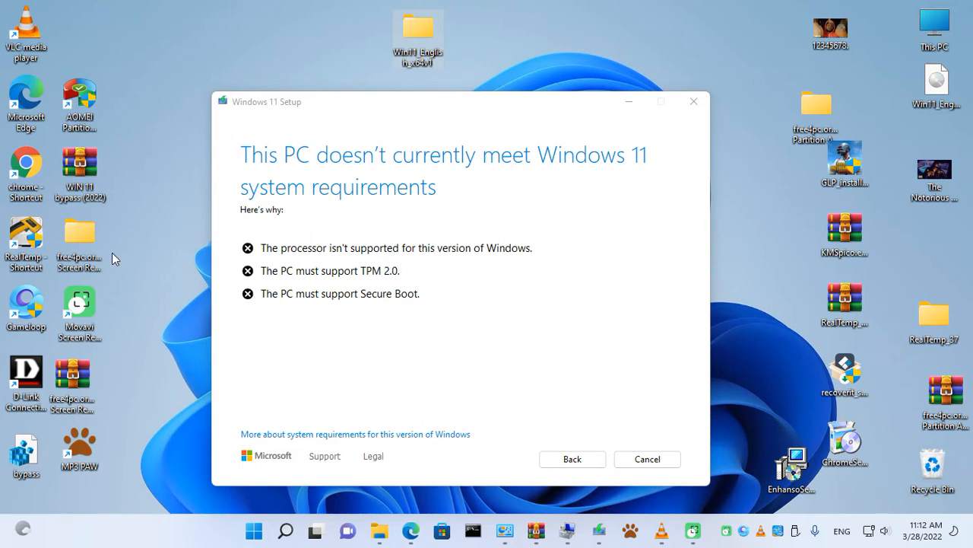
- Move the bypass registry file beside the Win11_English_x64v1 folder on the desktop and shift the Windows 11 Setup window aside
{"action": "left_click_drag", "start_coordinate": [33, 443], "coordinate": [489, 37]}
{"action": "left_click_drag", "start_coordinate": [444, 114], "coordinate": [633, 93]}
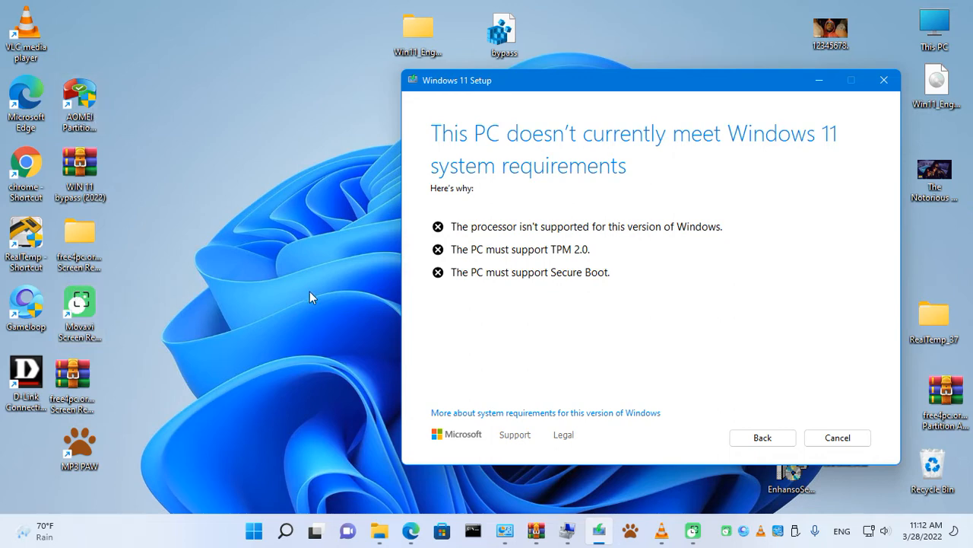
{"action": "left_click_drag", "start_coordinate": [454, 222], "coordinate": [600, 297]}
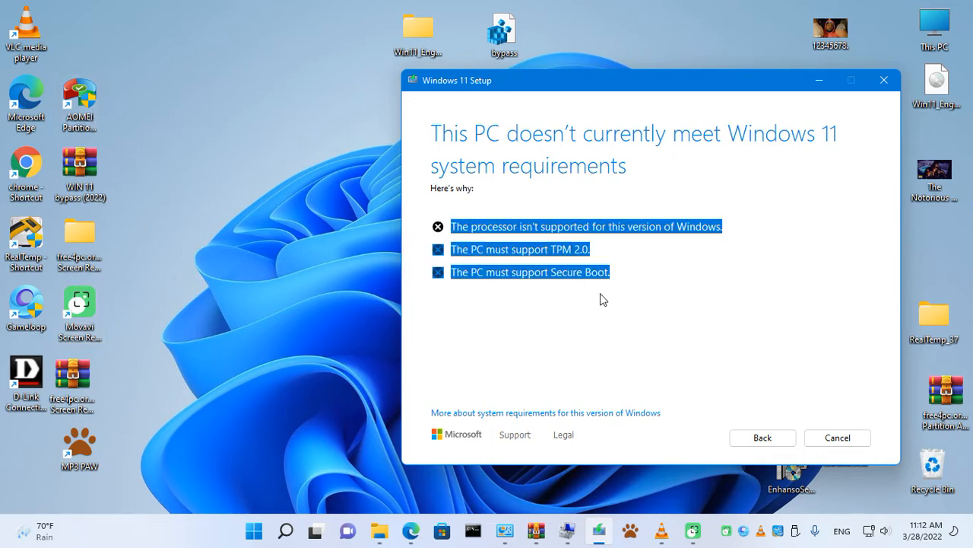
{"action": "left_click", "coordinate": [484, 227]}
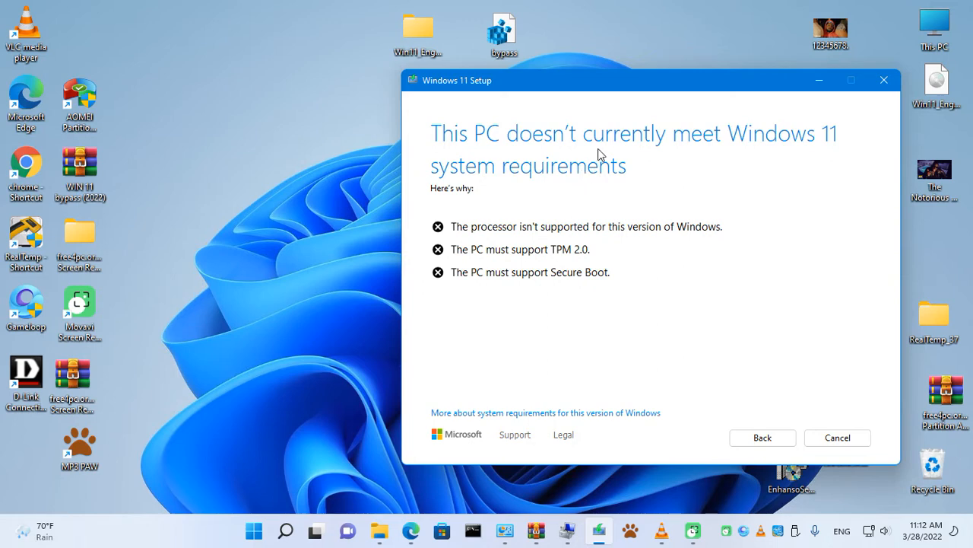
{"action": "left_click_drag", "start_coordinate": [655, 80], "coordinate": [693, 20]}
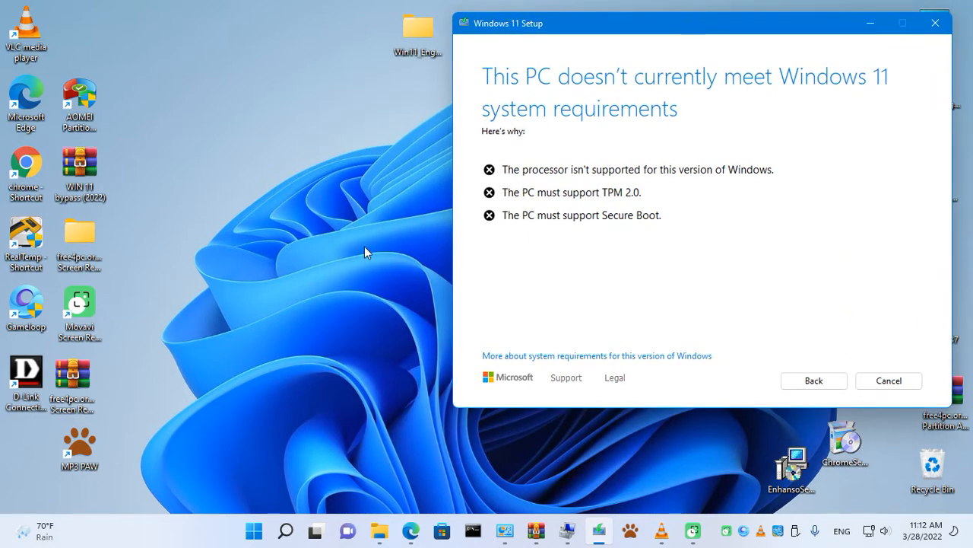
- Open the System About page from the properties of This PC, close File Explorer and move Settings clear of the setup window
{"action": "key", "text": "super+e"}
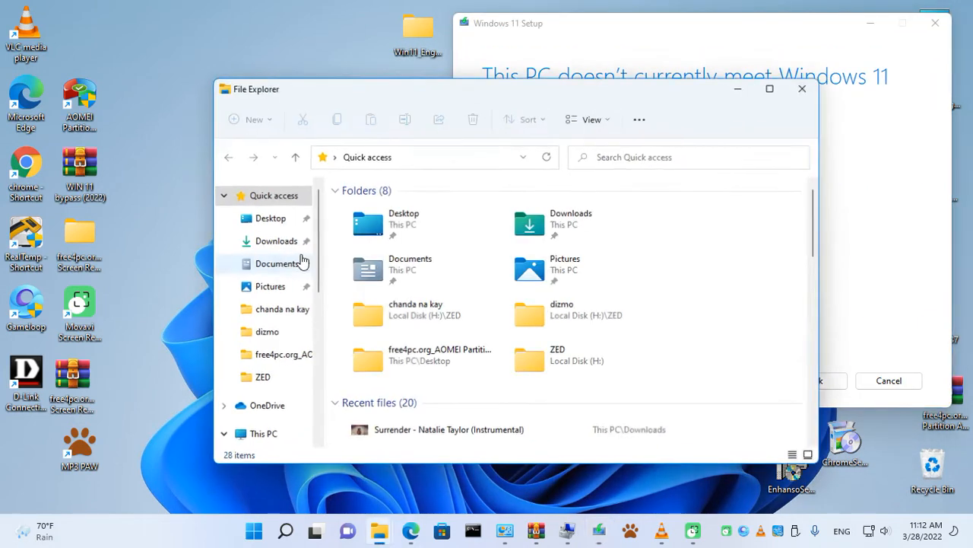
{"action": "left_click", "coordinate": [266, 407]}
{"action": "left_click", "coordinate": [267, 434]}
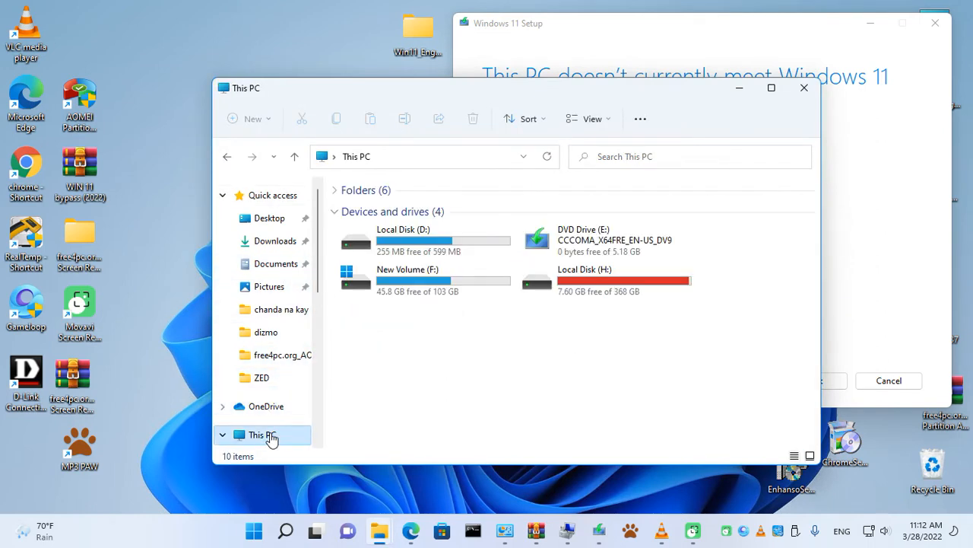
{"action": "right_click", "coordinate": [266, 434]}
{"action": "left_click", "coordinate": [346, 420]}
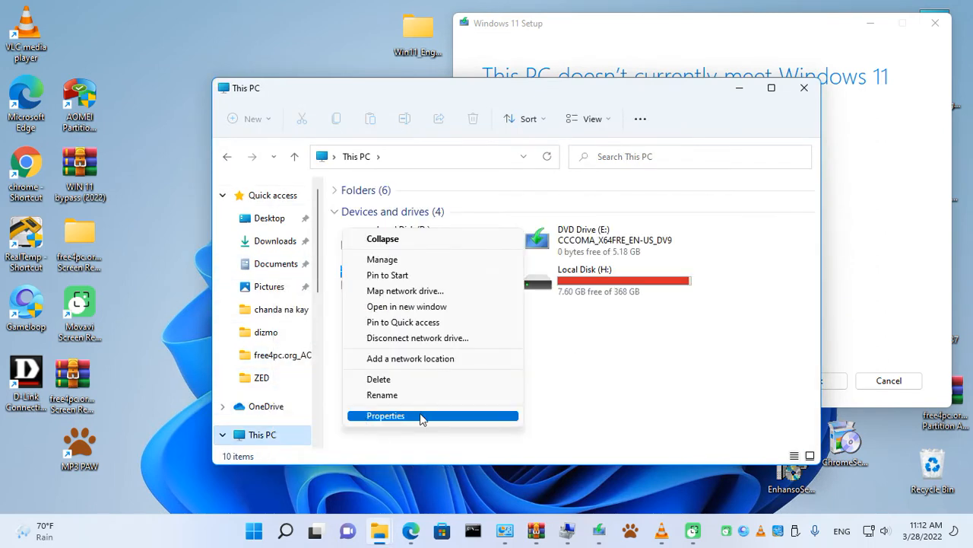
{"action": "left_click", "coordinate": [425, 415]}
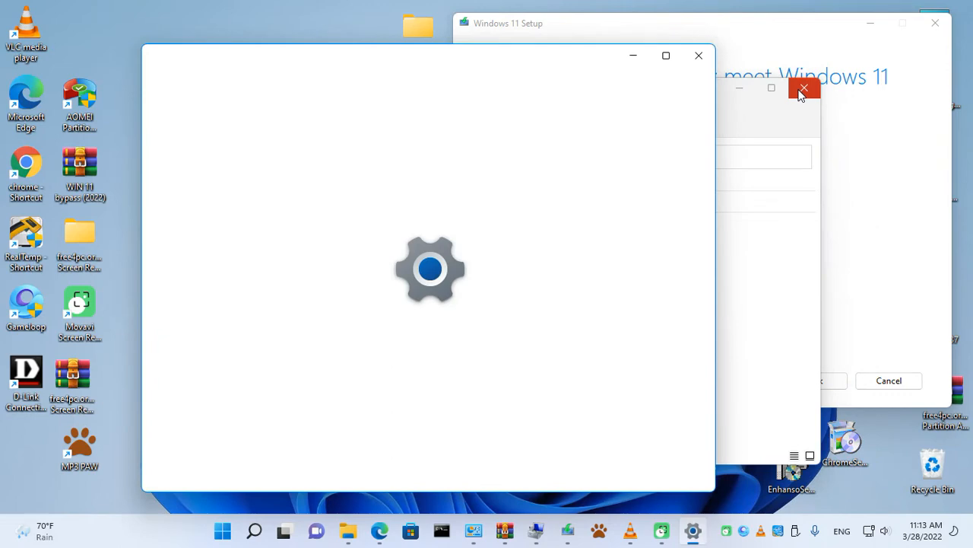
{"action": "left_click", "coordinate": [803, 87]}
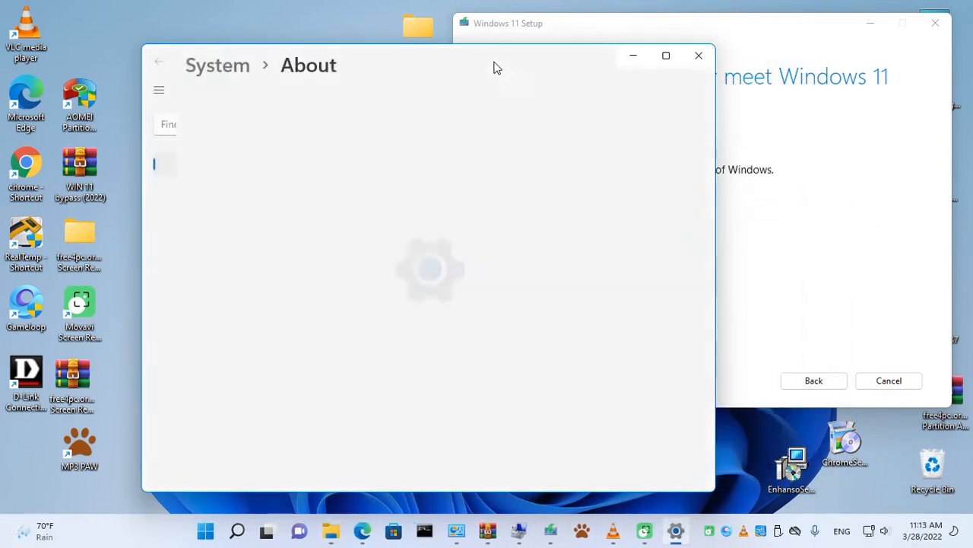
{"action": "left_click_drag", "start_coordinate": [496, 67], "coordinate": [401, 25]}
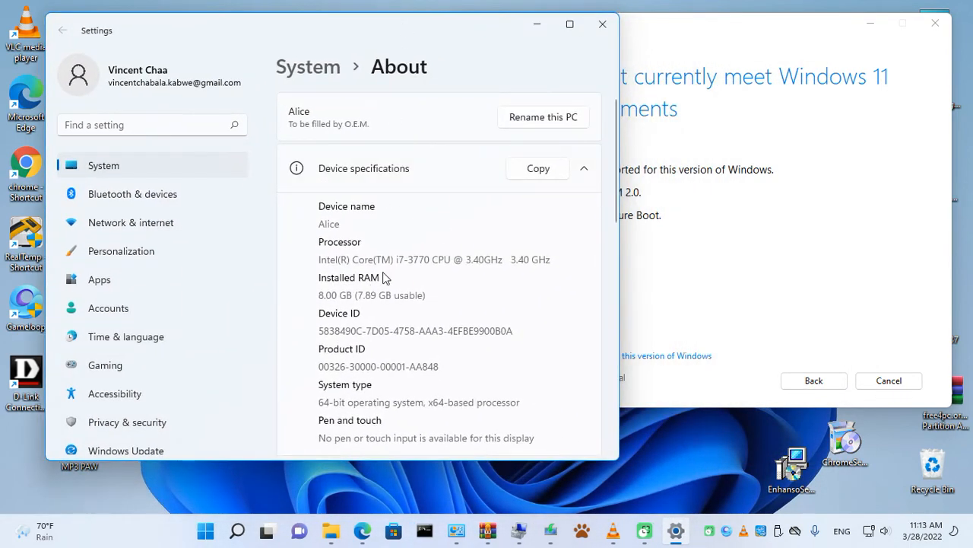
- Examine the installed RAM and processor entries in the device specifications
{"action": "left_click", "coordinate": [409, 365]}
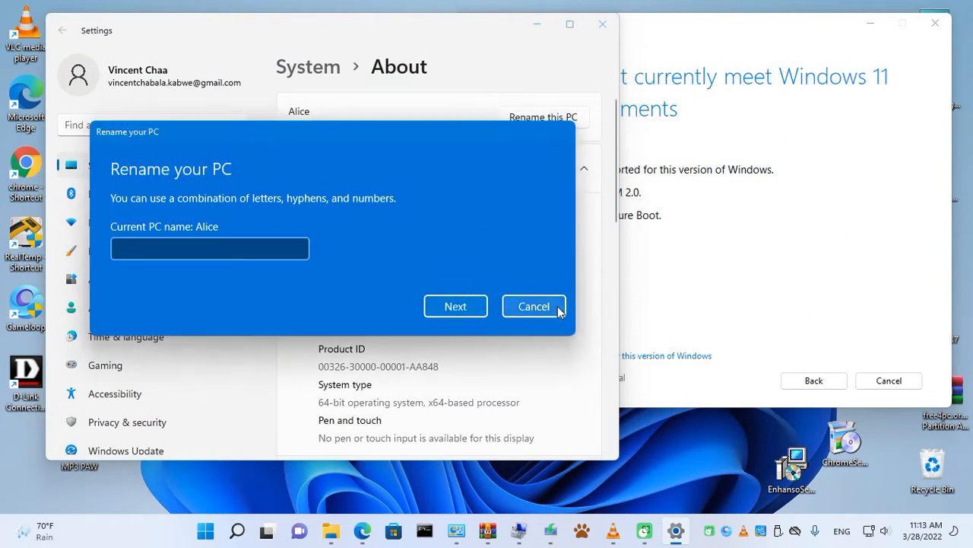
{"action": "left_click", "coordinate": [559, 308]}
{"action": "left_click_drag", "start_coordinate": [321, 295], "coordinate": [469, 295]}
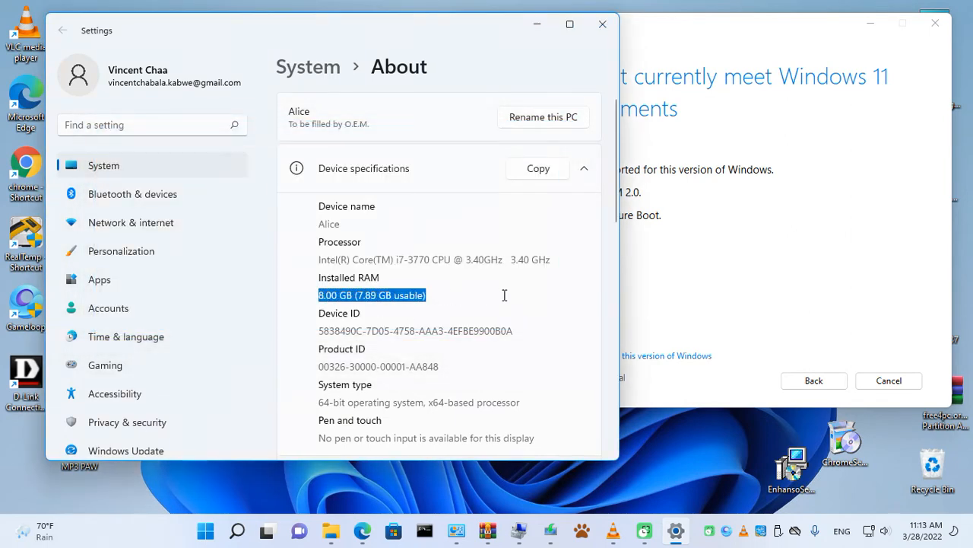
{"action": "left_click_drag", "start_coordinate": [396, 259], "coordinate": [488, 260]}
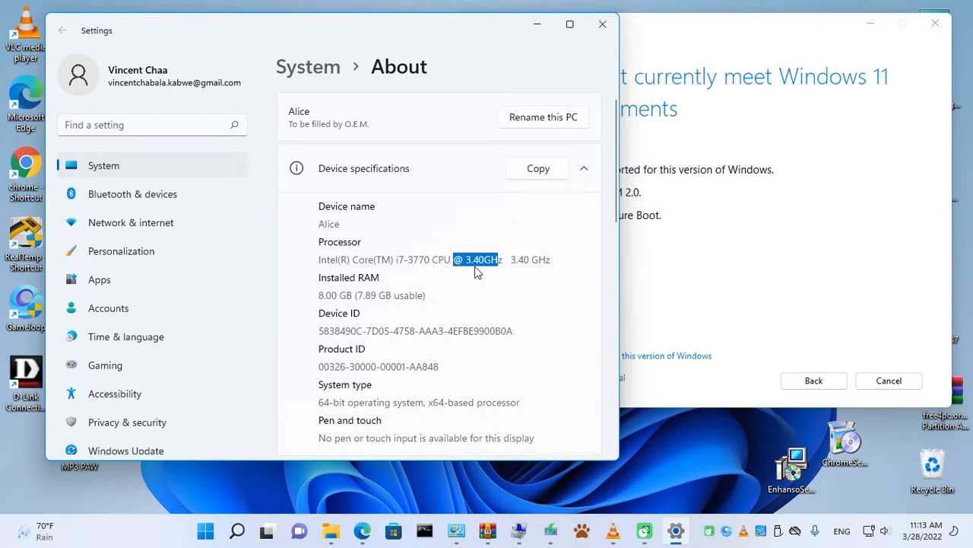
{"action": "scroll", "coordinate": [453, 279], "scroll_direction": "down", "scroll_amount": 2}
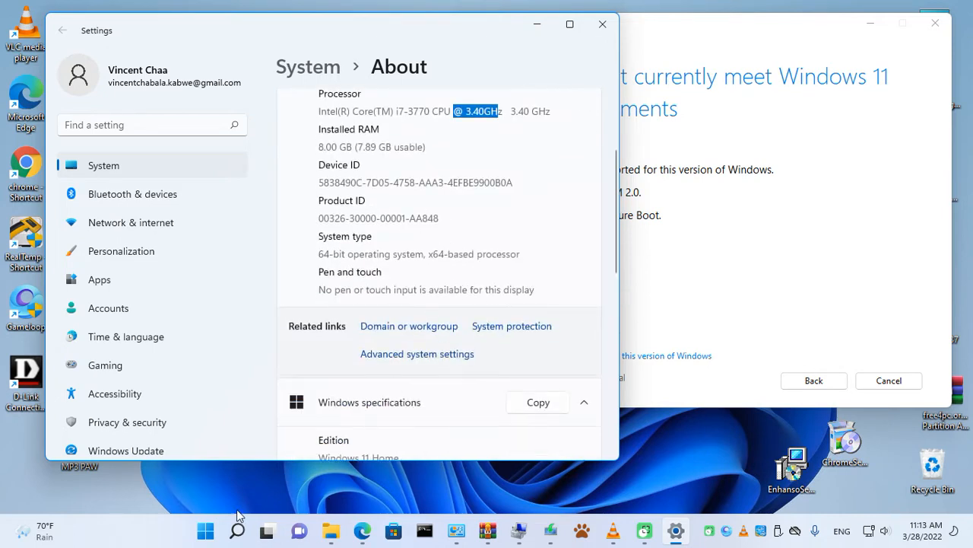
- Inspect the CPU performance details in Task Manager, including speed, cores and virtualization, and close it
{"action": "right_click", "coordinate": [206, 531]}
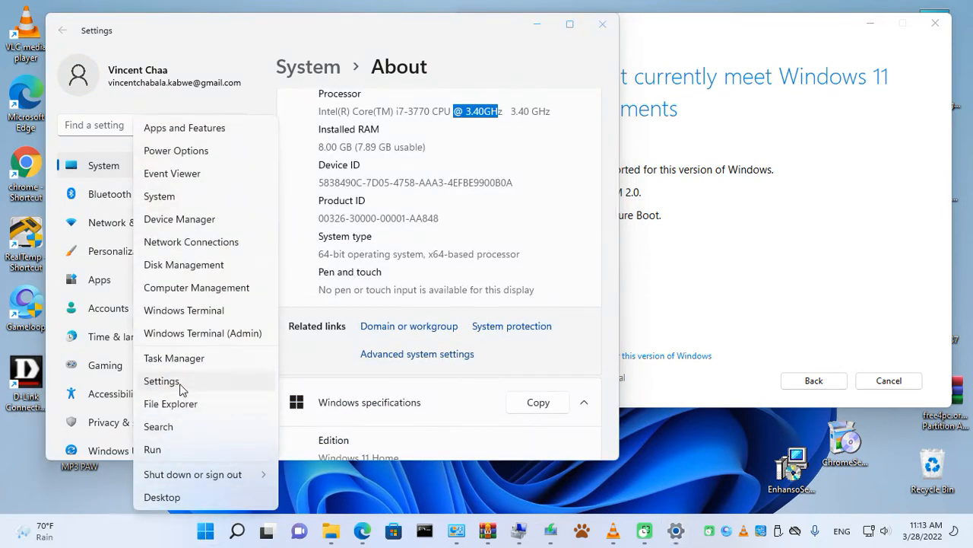
{"action": "left_click", "coordinate": [199, 358]}
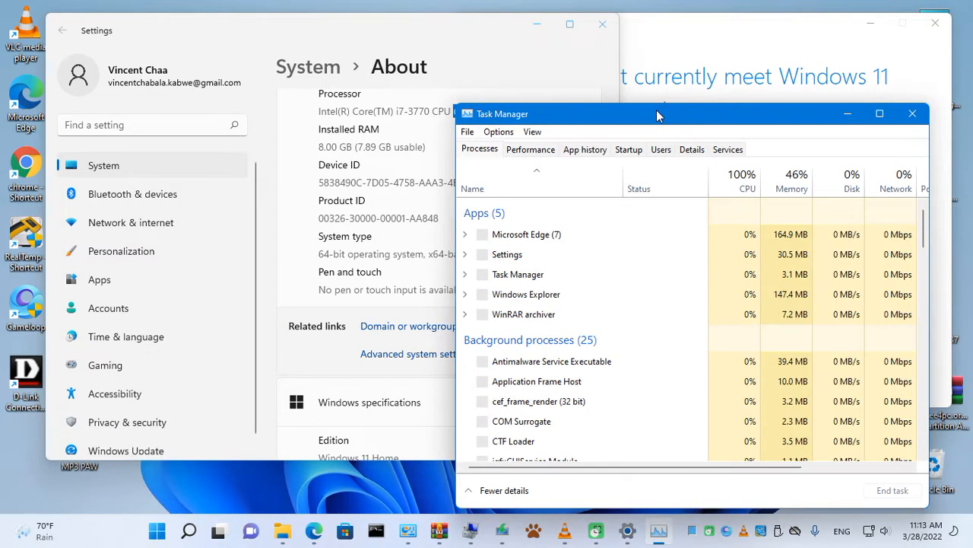
{"action": "left_click_drag", "start_coordinate": [657, 111], "coordinate": [335, 91]}
{"action": "left_click", "coordinate": [240, 128]}
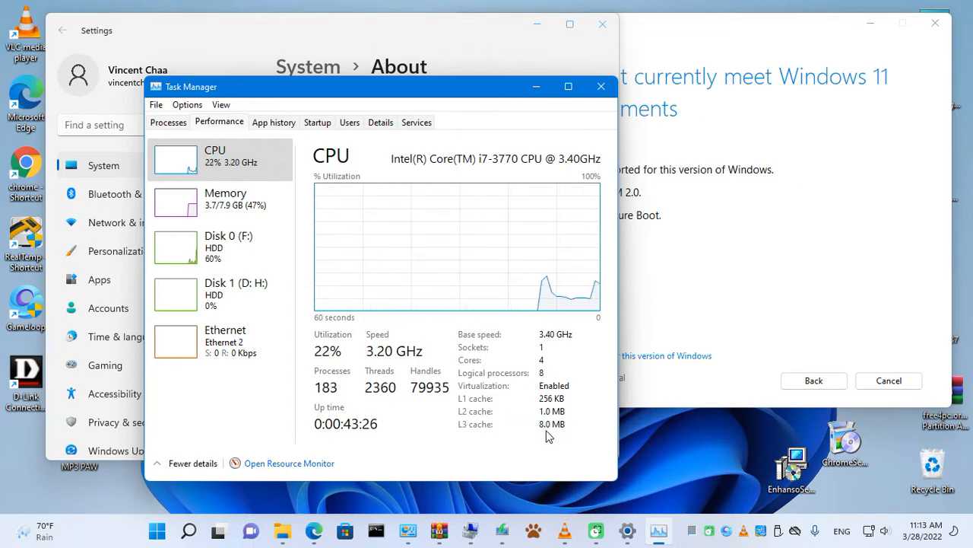
{"action": "left_click", "coordinate": [602, 87]}
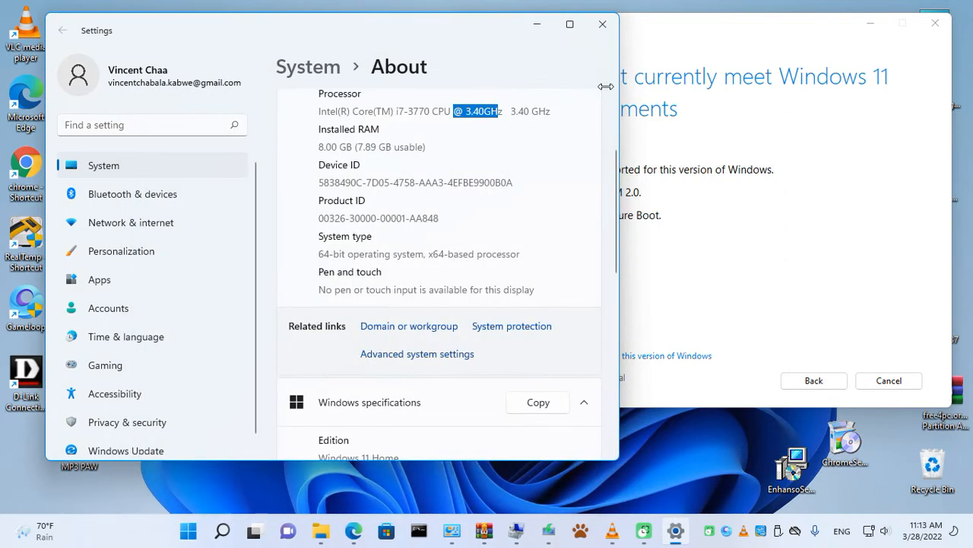
- Compare the device specifications with the unmet requirements listed in Windows 11 Setup and close Settings
{"action": "left_click", "coordinate": [423, 102]}
{"action": "left_click_drag", "start_coordinate": [413, 31], "coordinate": [377, 96]}
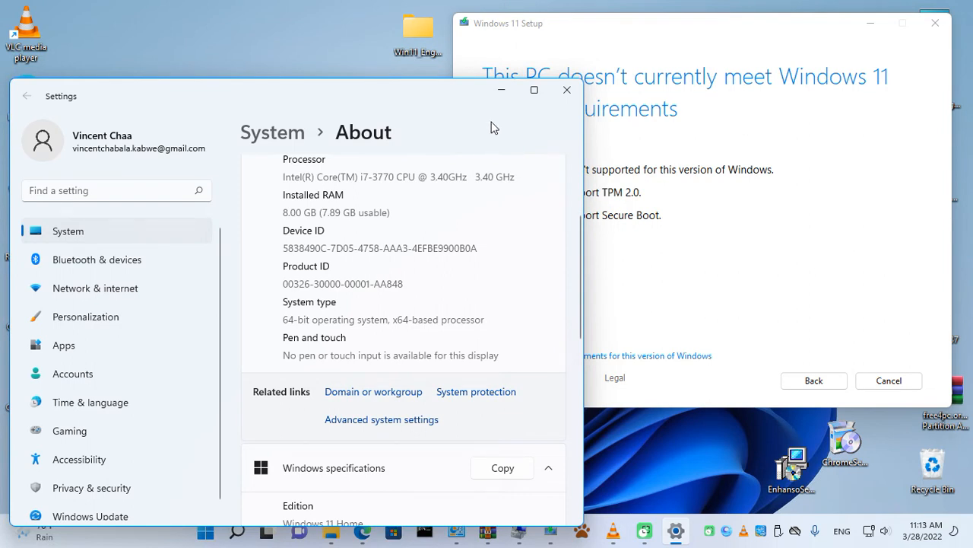
{"action": "left_click", "coordinate": [623, 132]}
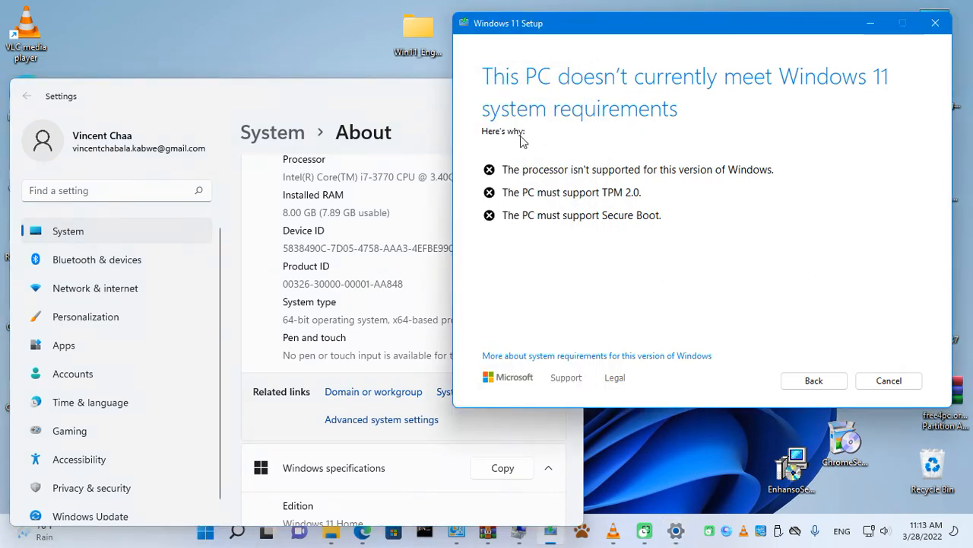
{"action": "left_click", "coordinate": [324, 100]}
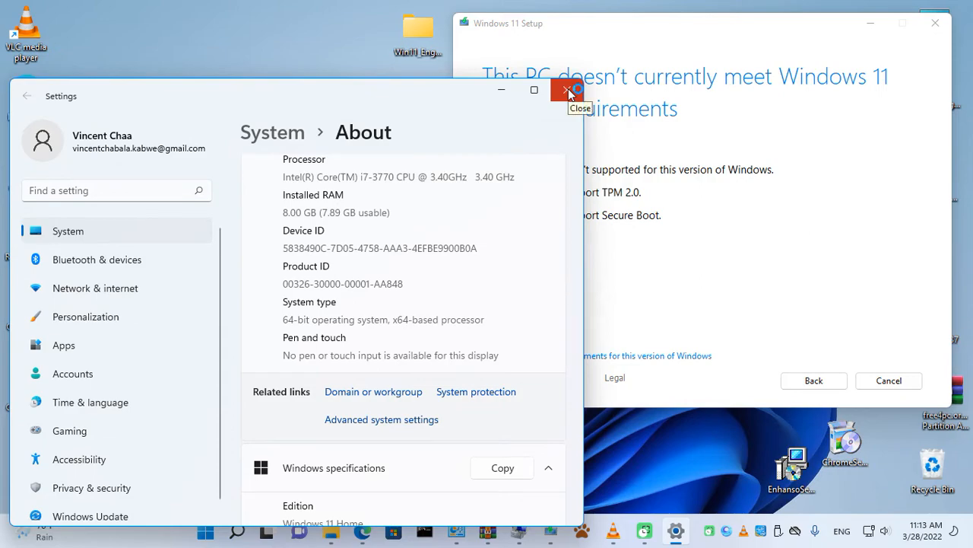
{"action": "left_click", "coordinate": [567, 91]}
- Move the setup window clear of the desktop icons and place the WIN 11 bypass (2022) archive beside the bypass registry file
{"action": "left_click_drag", "start_coordinate": [619, 19], "coordinate": [656, 127]}
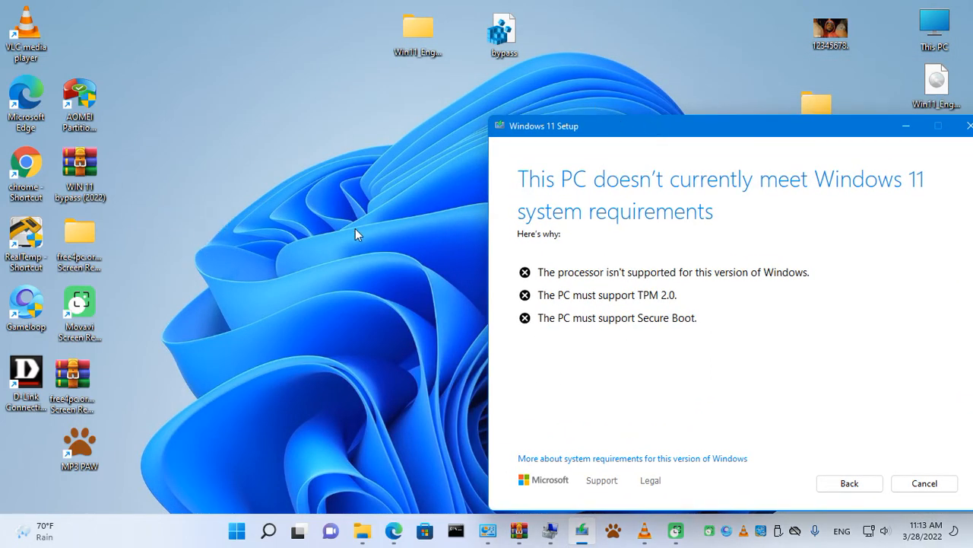
{"action": "left_click_drag", "start_coordinate": [618, 124], "coordinate": [589, 114]}
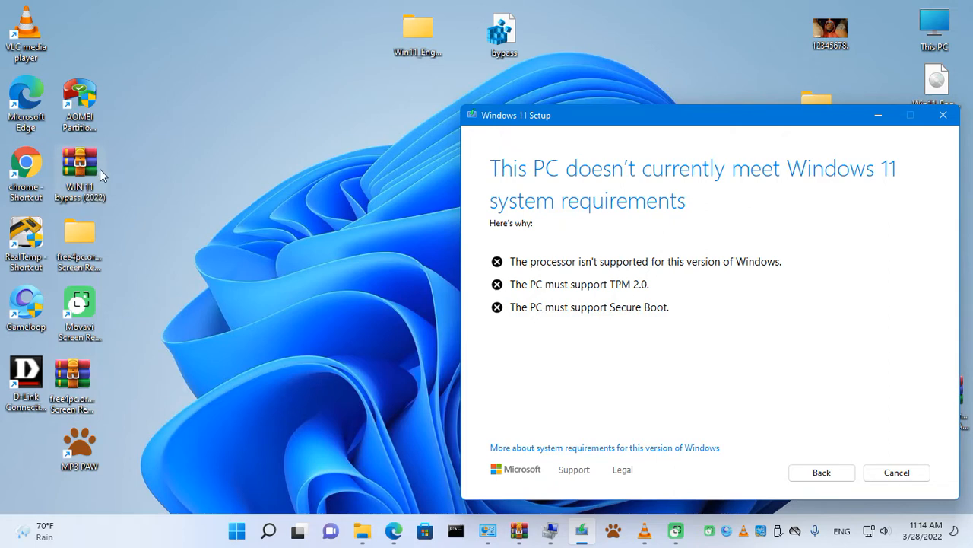
{"action": "left_click_drag", "start_coordinate": [91, 172], "coordinate": [546, 47]}
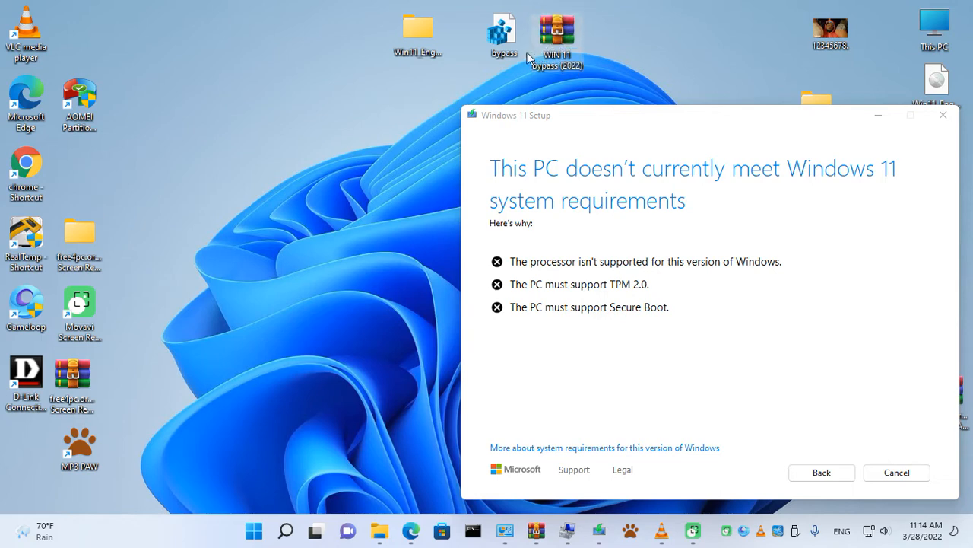
{"action": "mouse_move", "coordinate": [499, 32]}
{"action": "left_mouse_down"}
{"action": "mouse_move", "coordinate": [465, 27]}
{"action": "mouse_move", "coordinate": [459, 39]}
{"action": "mouse_move", "coordinate": [487, 38]}
{"action": "left_mouse_up"}
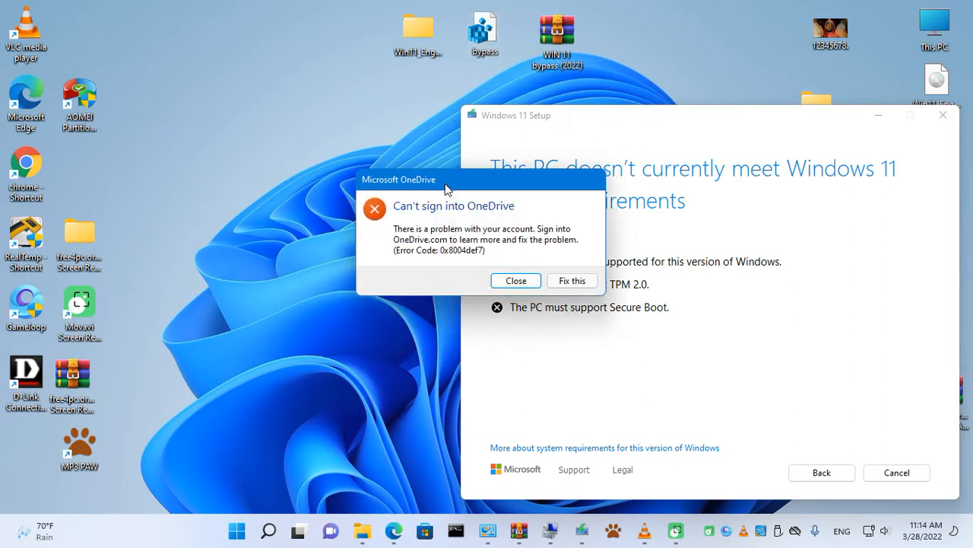
- Dismiss the OneDrive sign-in error, start the Surrender instrumental in VLC media player and minimize the player
{"action": "left_click", "coordinate": [515, 280]}
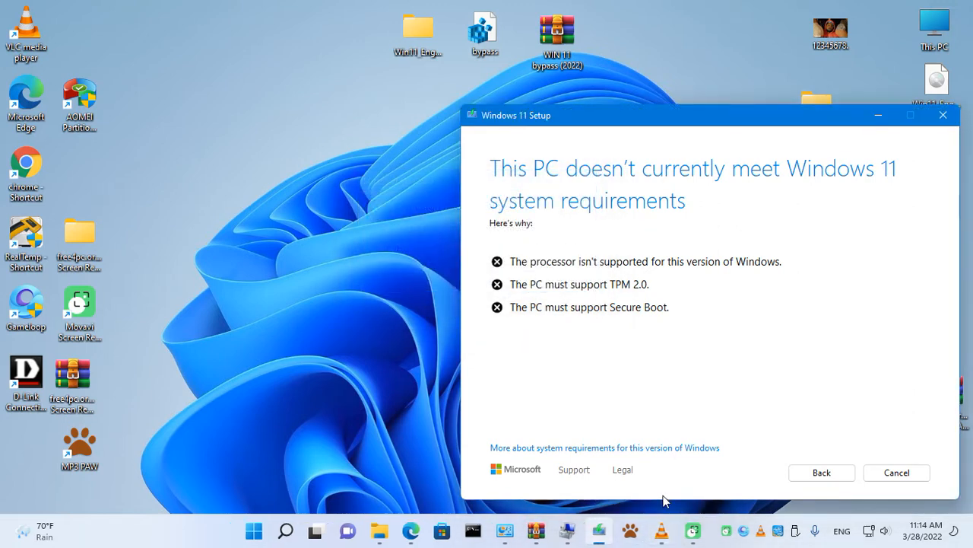
{"action": "left_click", "coordinate": [661, 537]}
{"action": "left_click", "coordinate": [276, 169]}
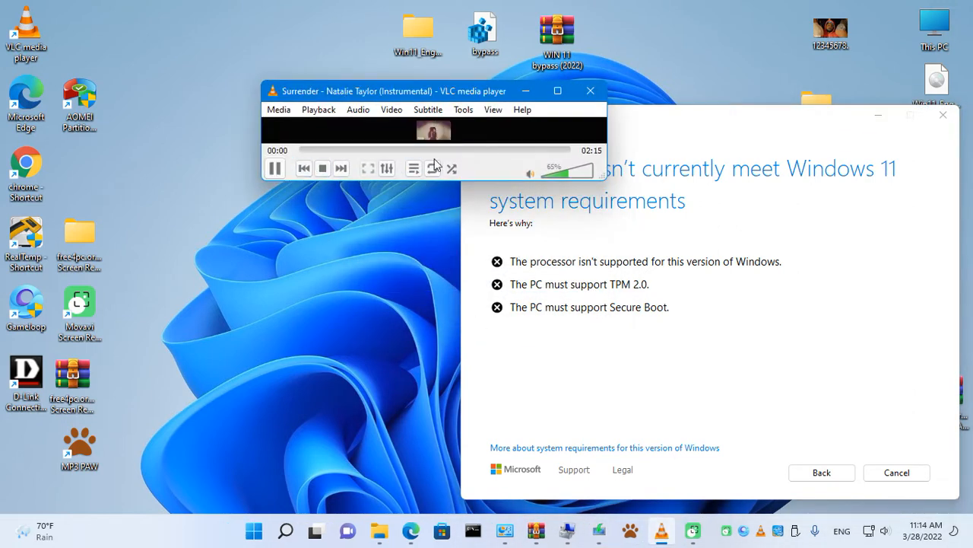
{"action": "left_click", "coordinate": [525, 91]}
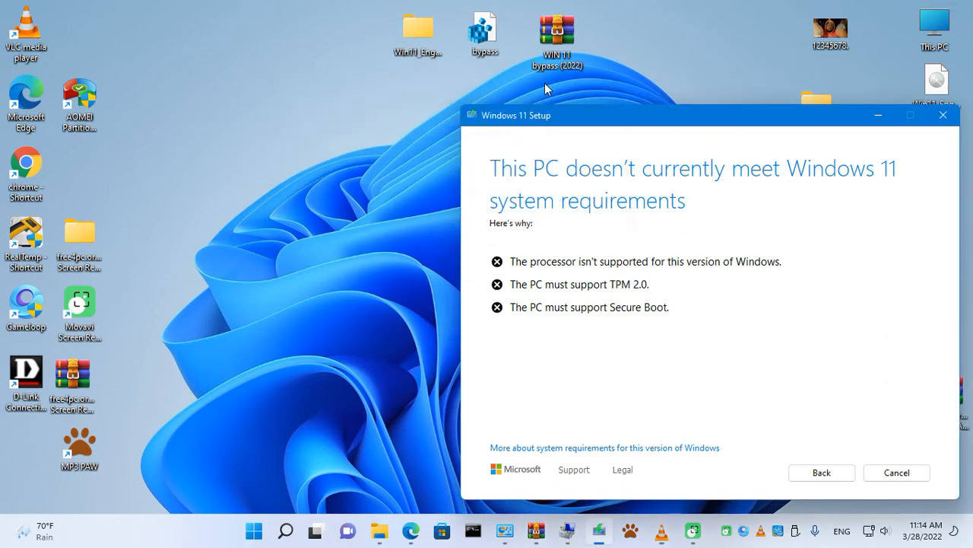
- Nudge the setup window aside and move the Win11_English_x64v1 folder farther from the bypass files on the desktop
{"action": "mouse_move", "coordinate": [575, 121]}
{"action": "left_mouse_down"}
{"action": "mouse_move", "coordinate": [583, 120]}
{"action": "mouse_move", "coordinate": [563, 118]}
{"action": "left_mouse_up"}
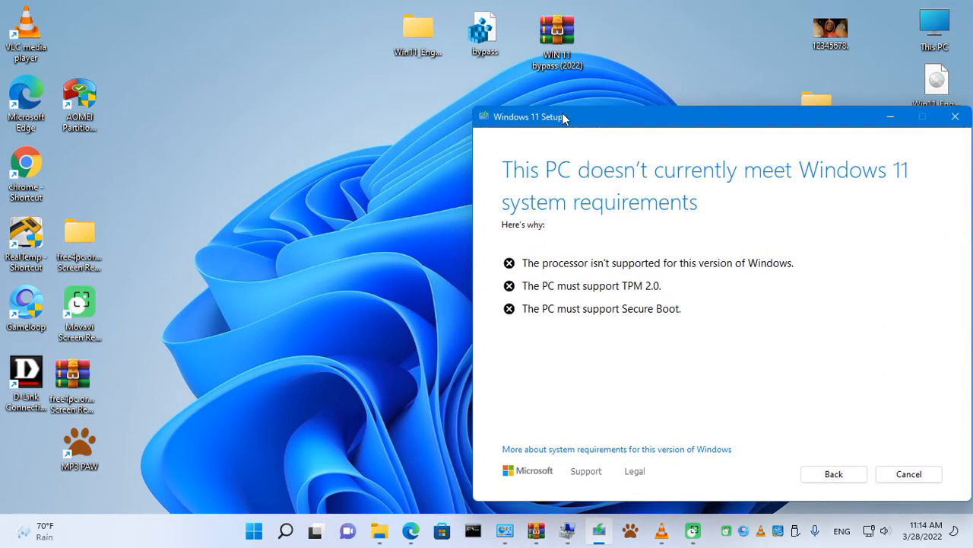
{"action": "left_click_drag", "start_coordinate": [414, 50], "coordinate": [300, 48]}
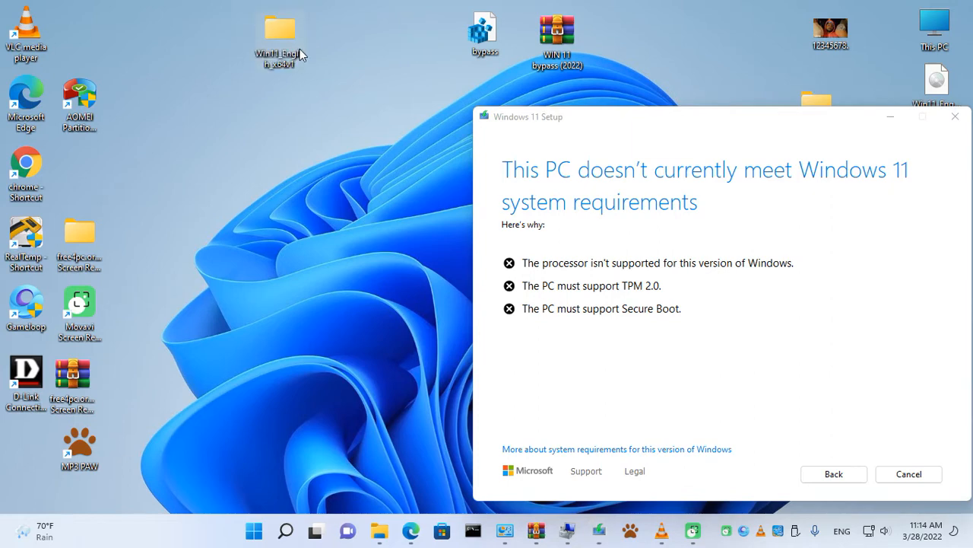
{"action": "right_click", "coordinate": [484, 34]}
{"action": "left_click", "coordinate": [440, 64]}
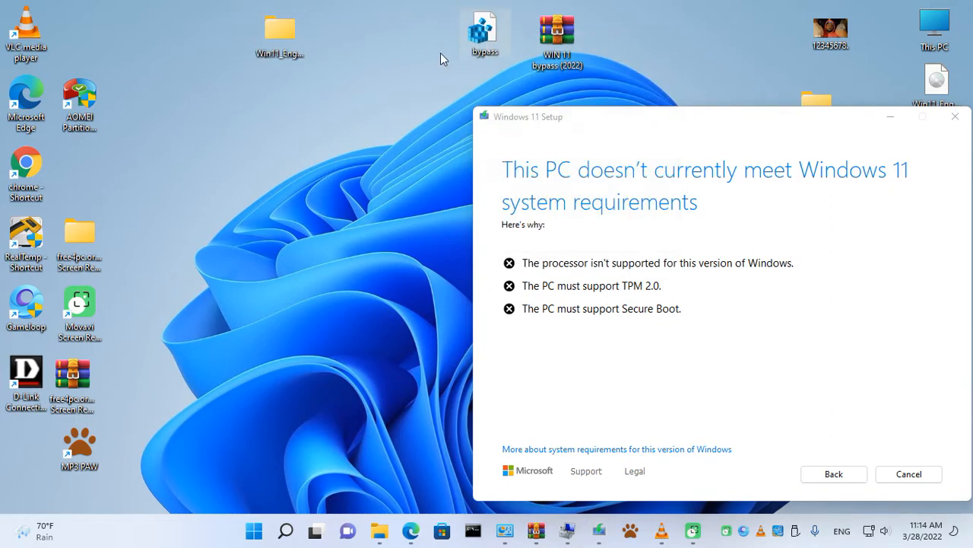
{"action": "double_click", "coordinate": [477, 40]}
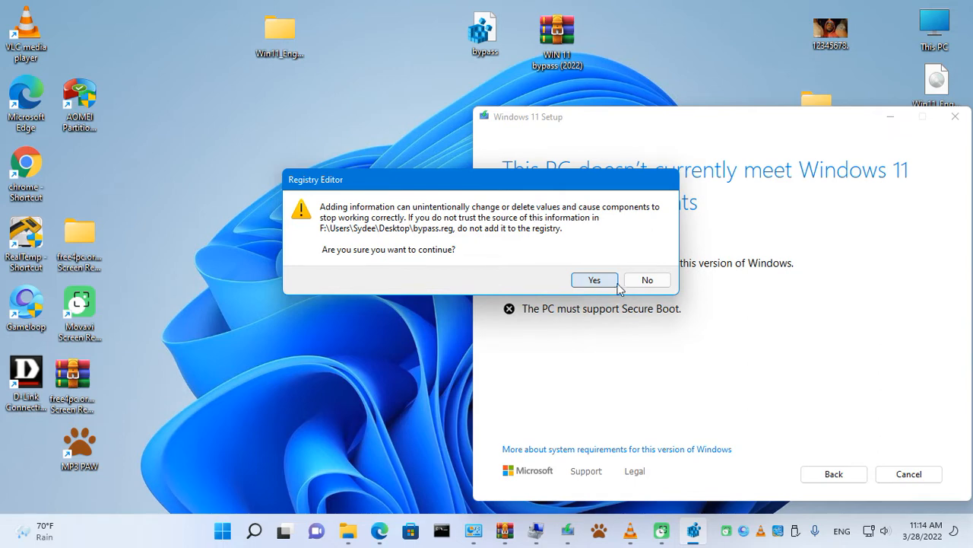
{"action": "left_click", "coordinate": [645, 280]}
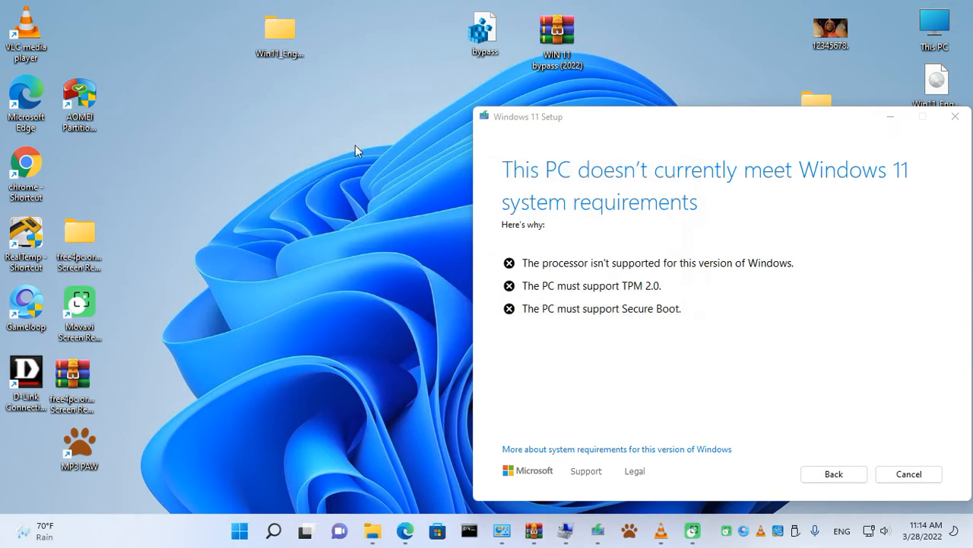
- Open the Win11_English_x64v1 folder from the desktop and reposition its window
{"action": "double_click", "coordinate": [266, 33]}
{"action": "left_click_drag", "start_coordinate": [432, 92], "coordinate": [345, 74]}
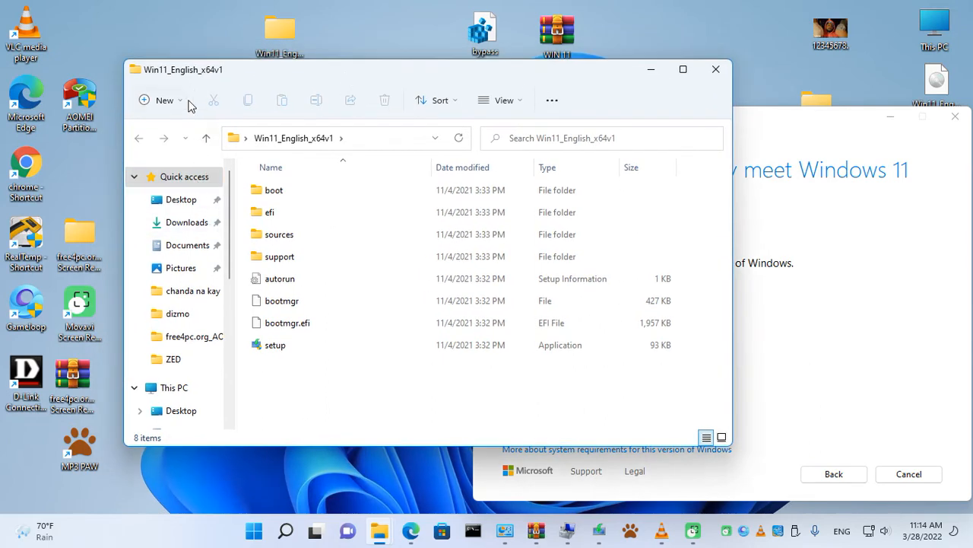
{"action": "mouse_move", "coordinate": [196, 73]}
{"action": "left_mouse_down"}
{"action": "mouse_move", "coordinate": [206, 86]}
{"action": "mouse_move", "coordinate": [194, 72]}
{"action": "left_mouse_up"}
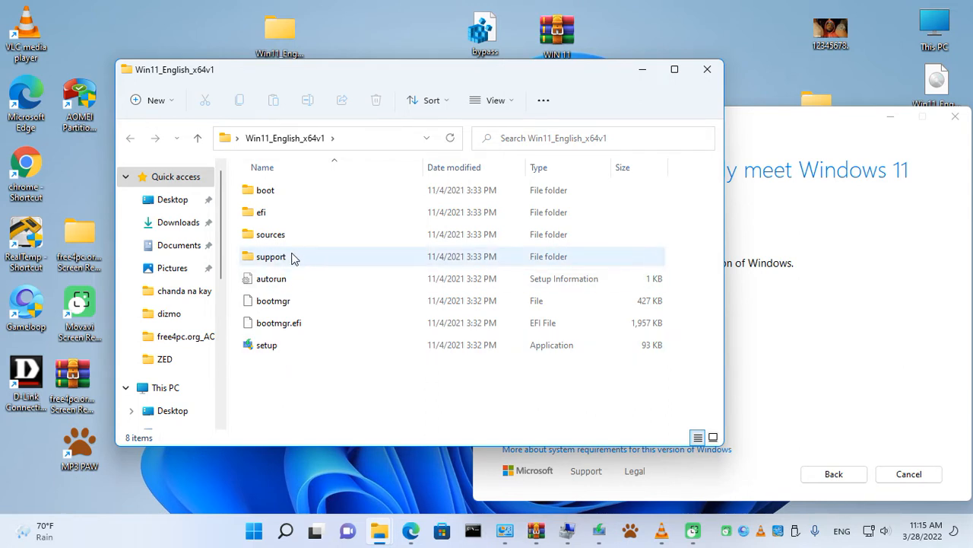
{"action": "mouse_move", "coordinate": [287, 242]}
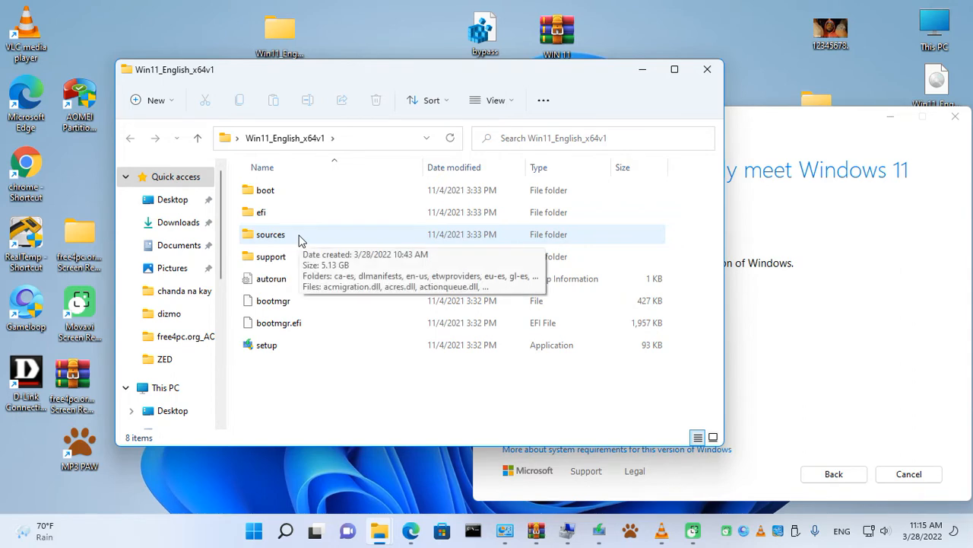
{"action": "left_click", "coordinate": [299, 240]}
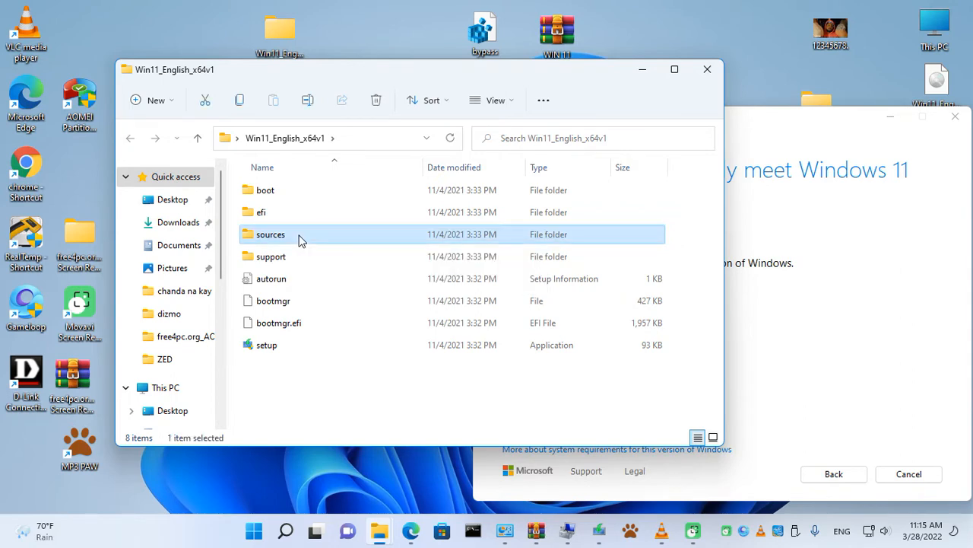
{"action": "double_click", "coordinate": [300, 238]}
{"action": "left_click", "coordinate": [291, 237]}
{"action": "key", "text": "s"}
{"action": "key", "text": "s"}
{"action": "key", "text": "s"}
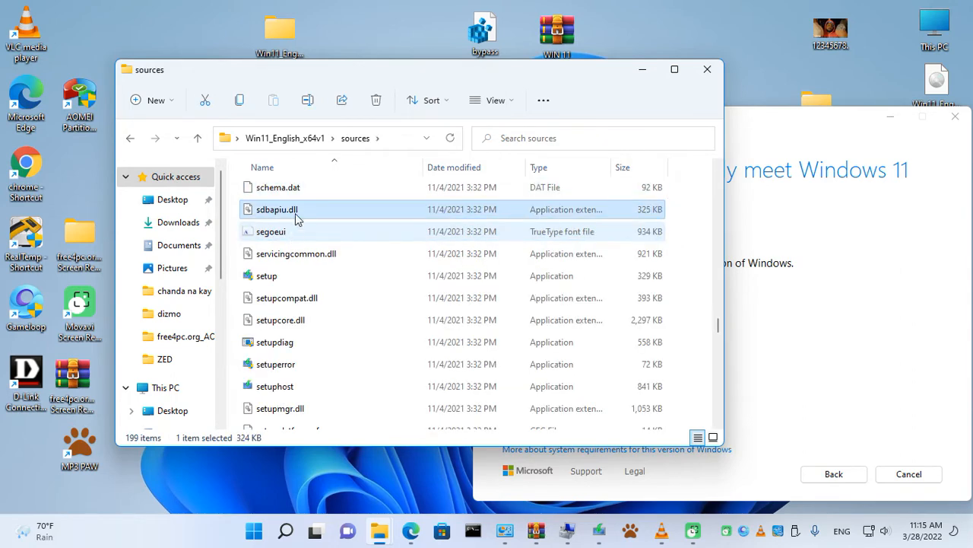
{"action": "left_click", "coordinate": [134, 138]}
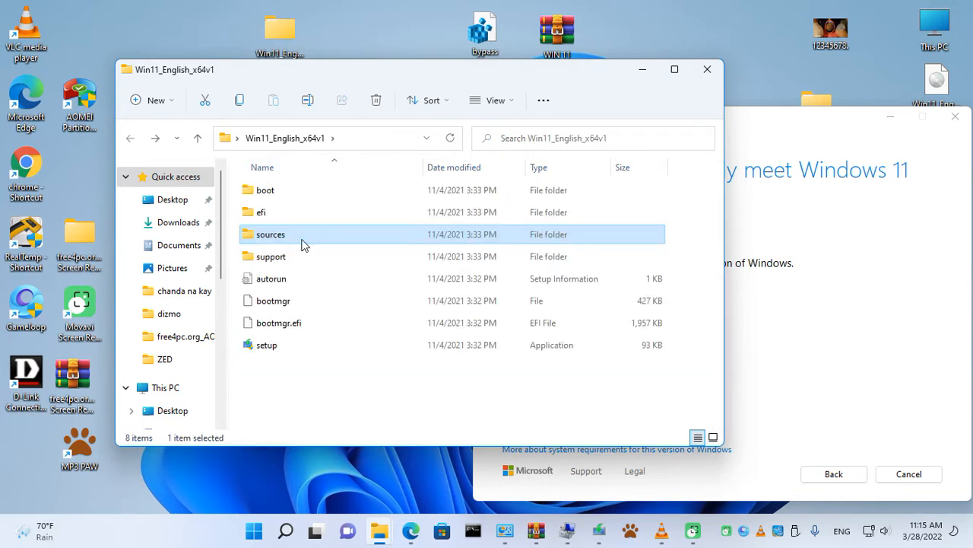
- Open the sources folder inside Win11_English_x64v1 and select the setup application
{"action": "double_click", "coordinate": [292, 236]}
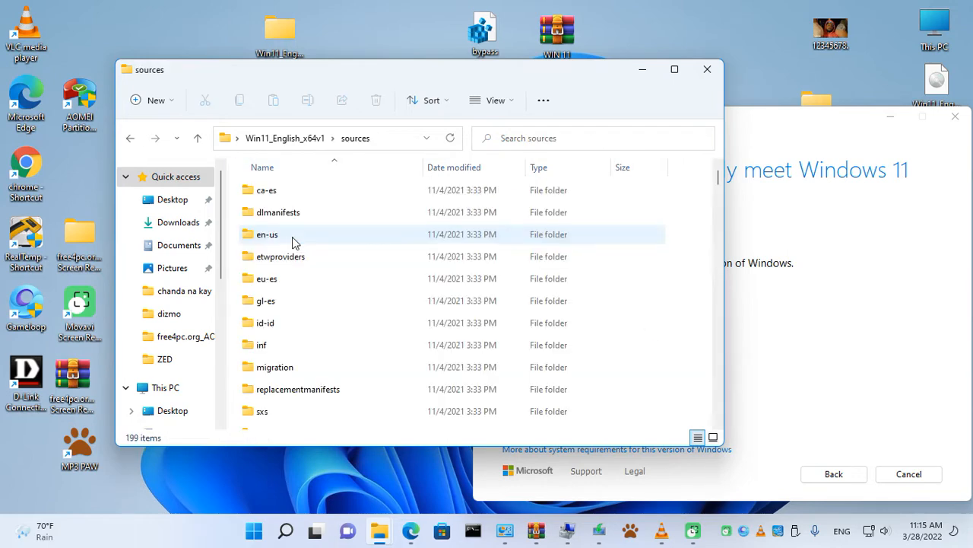
{"action": "left_click", "coordinate": [278, 240]}
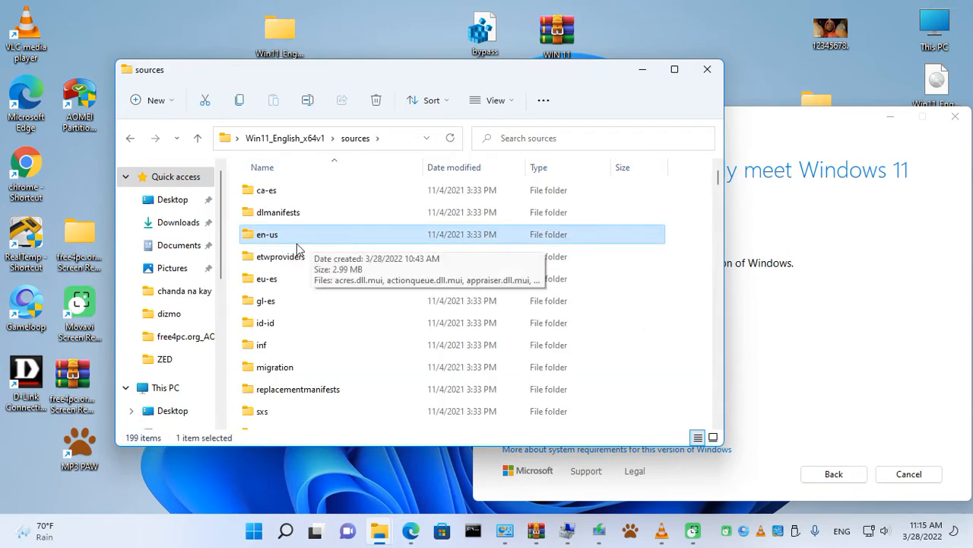
{"action": "key", "text": "s"}
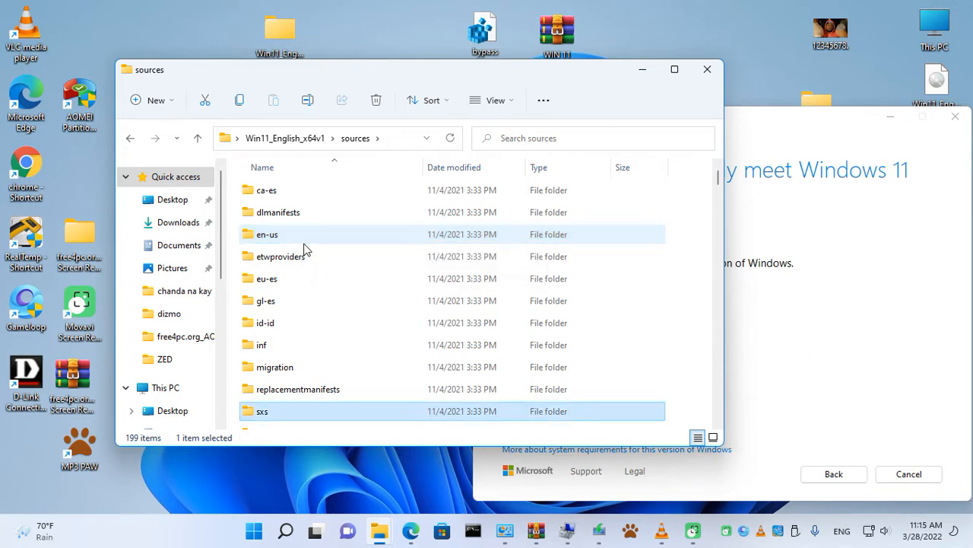
{"action": "key", "text": "s"}
{"action": "key", "text": "s"}
{"action": "key", "text": "s"}
{"action": "key", "text": "s"}
{"action": "key", "text": "s"}
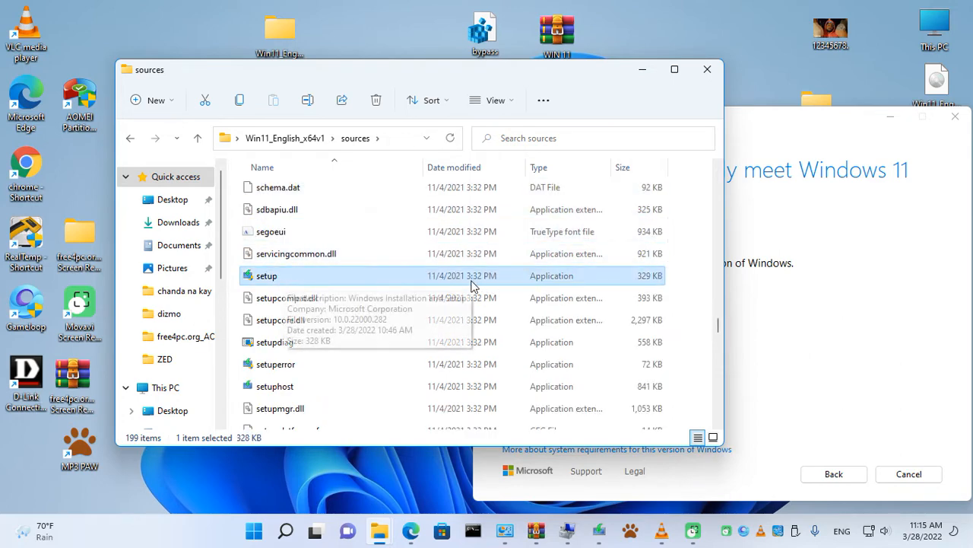
- Try to launch the setup application from the sources folder, both as administrator and with a normal open
{"action": "right_click", "coordinate": [277, 277]}
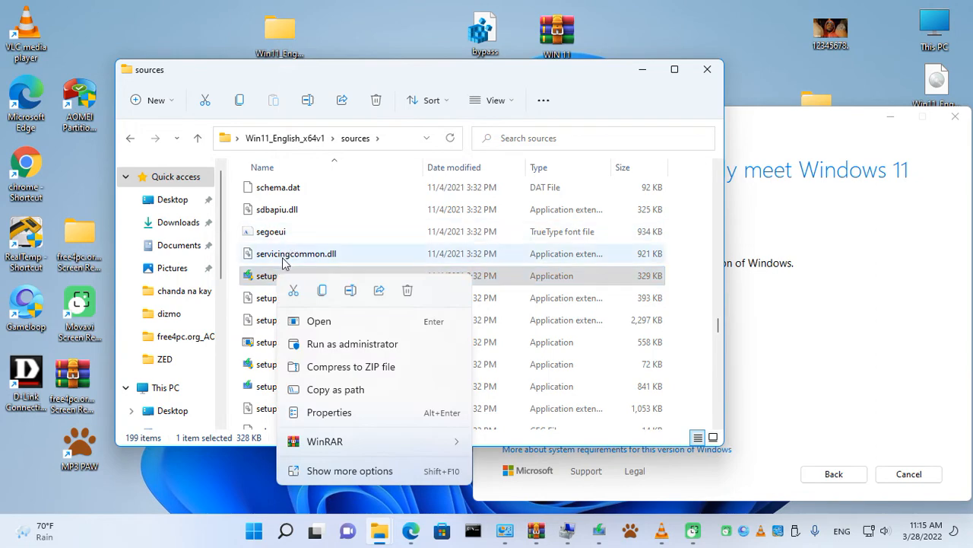
{"action": "left_click", "coordinate": [329, 344]}
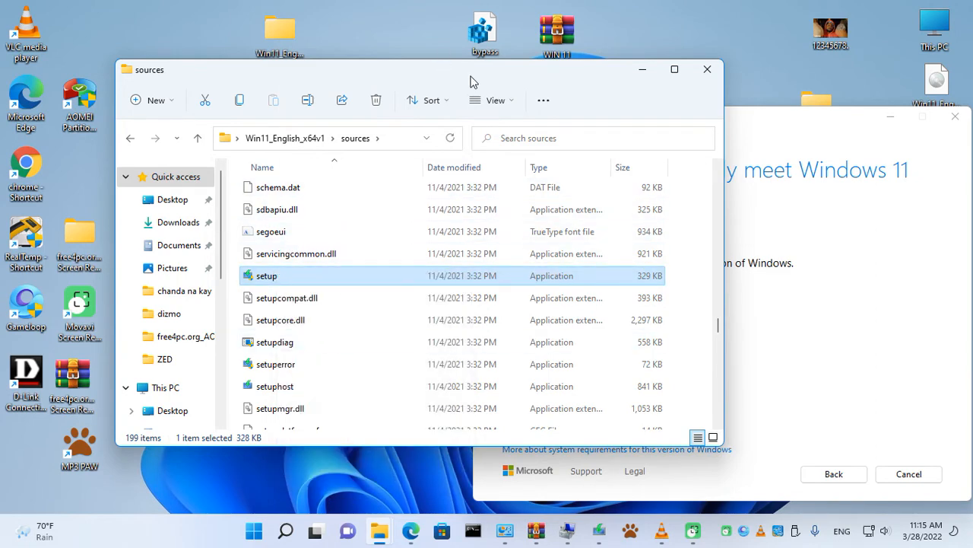
{"action": "left_click_drag", "start_coordinate": [474, 82], "coordinate": [509, 60]}
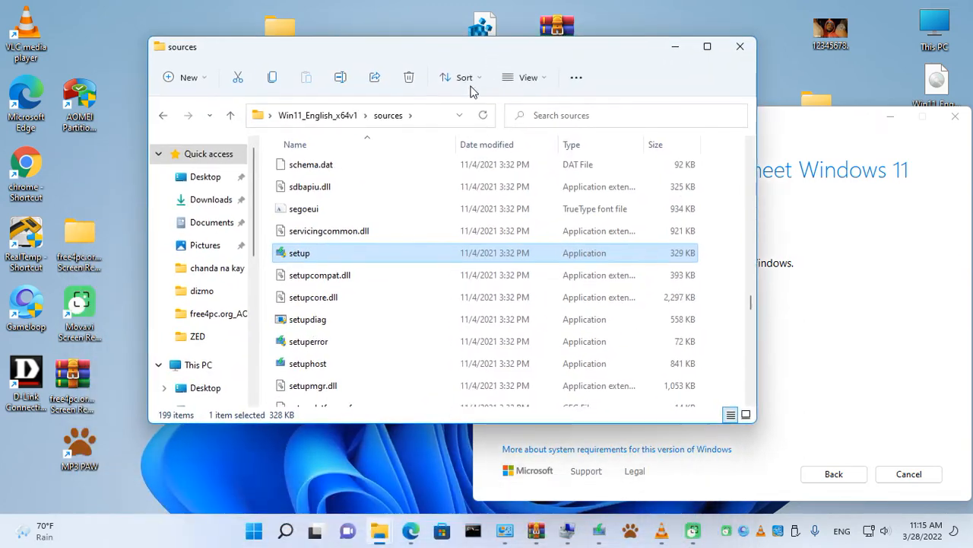
{"action": "double_click", "coordinate": [317, 257]}
- Bring the open Windows 11 Setup window forward, close it, and rearrange it and the sources window on the desktop
{"action": "left_click_drag", "start_coordinate": [496, 51], "coordinate": [323, 112]}
{"action": "left_click", "coordinate": [738, 129]}
{"action": "left_click_drag", "start_coordinate": [738, 130], "coordinate": [516, 74]}
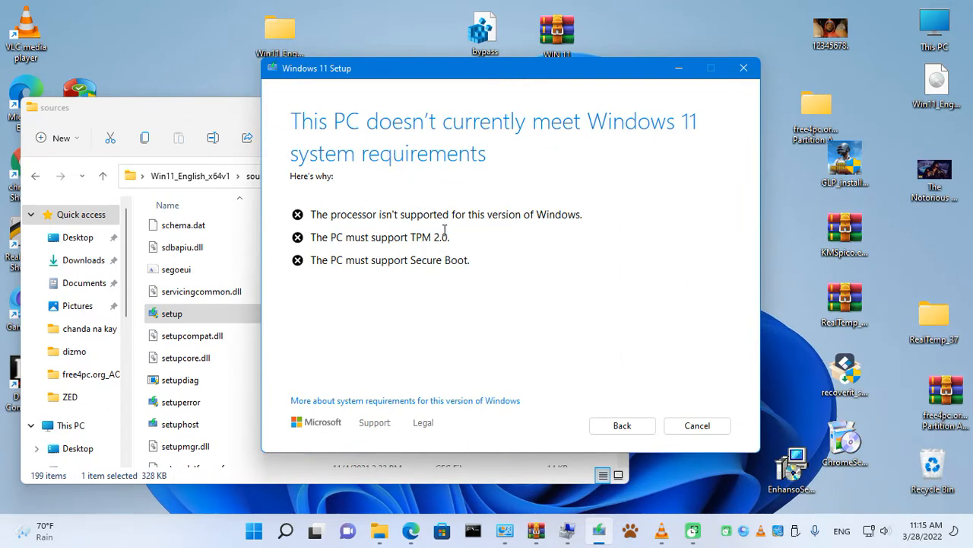
{"action": "left_click", "coordinate": [735, 77]}
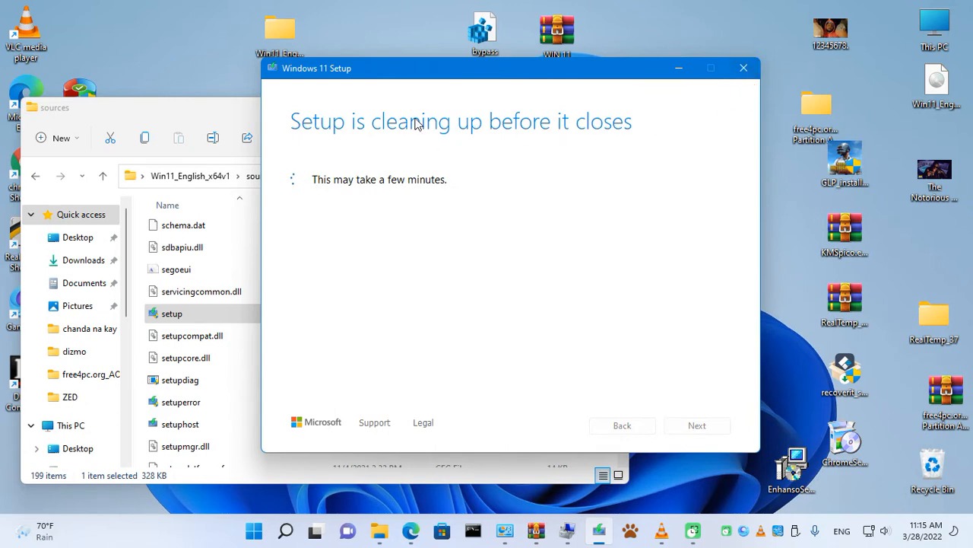
{"action": "left_click_drag", "start_coordinate": [497, 76], "coordinate": [606, 44]}
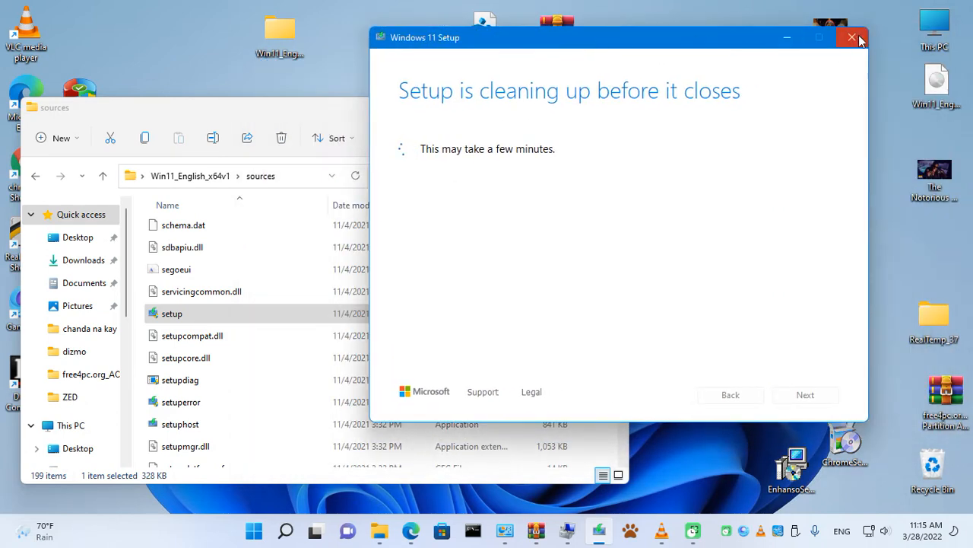
{"action": "left_click_drag", "start_coordinate": [235, 119], "coordinate": [575, 148]}
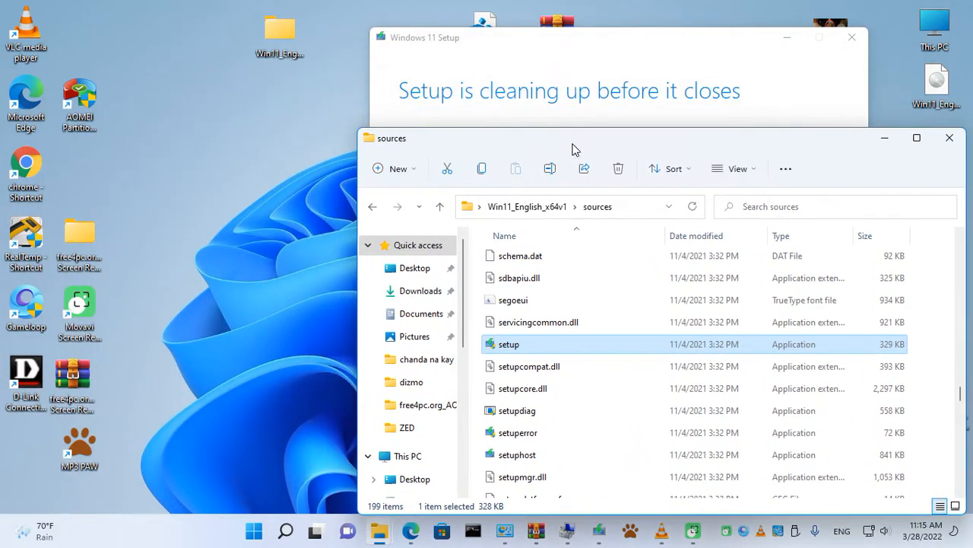
{"action": "left_click", "coordinate": [648, 123]}
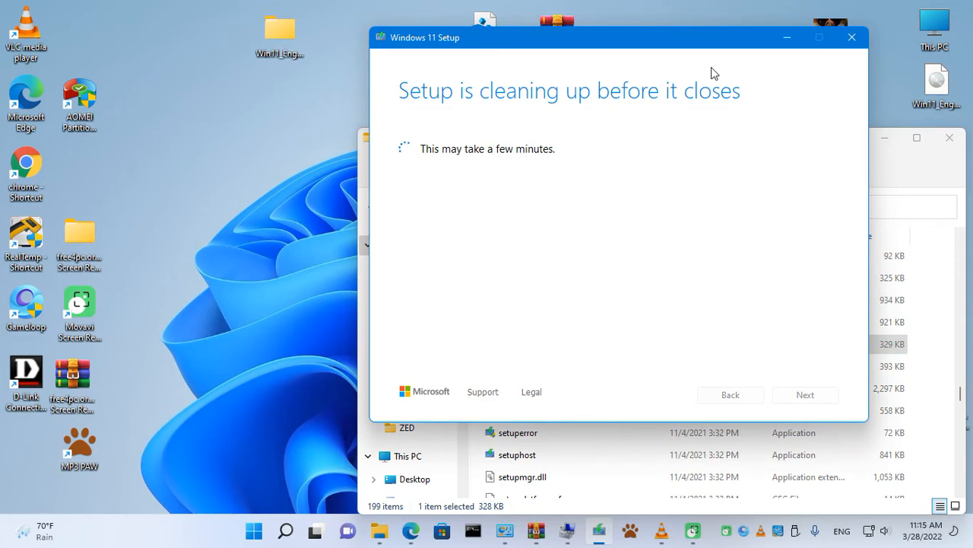
- Open Task Manager to check the running processes, reduce it to the compact view and minimize it
{"action": "right_click", "coordinate": [258, 536]}
{"action": "left_click", "coordinate": [250, 360]}
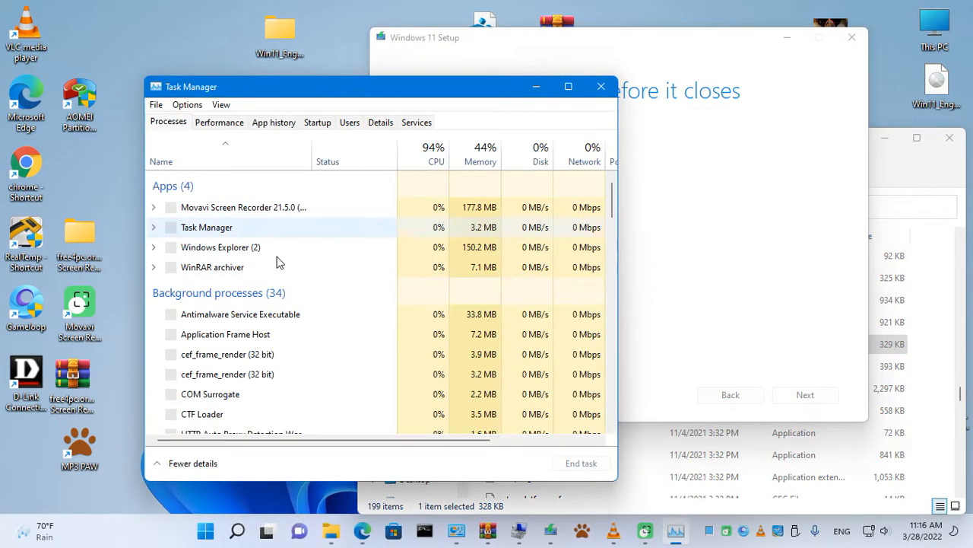
{"action": "left_click", "coordinate": [204, 524]}
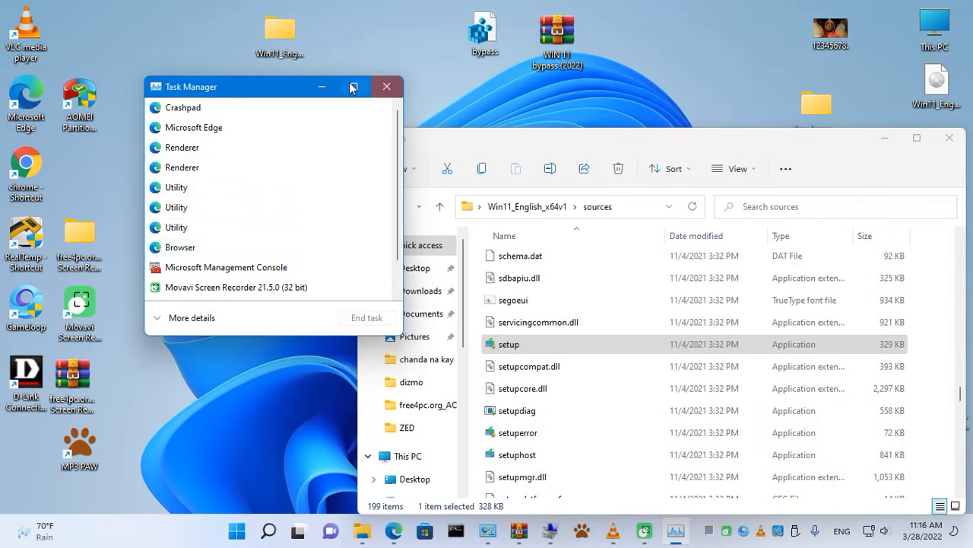
{"action": "left_click", "coordinate": [323, 87]}
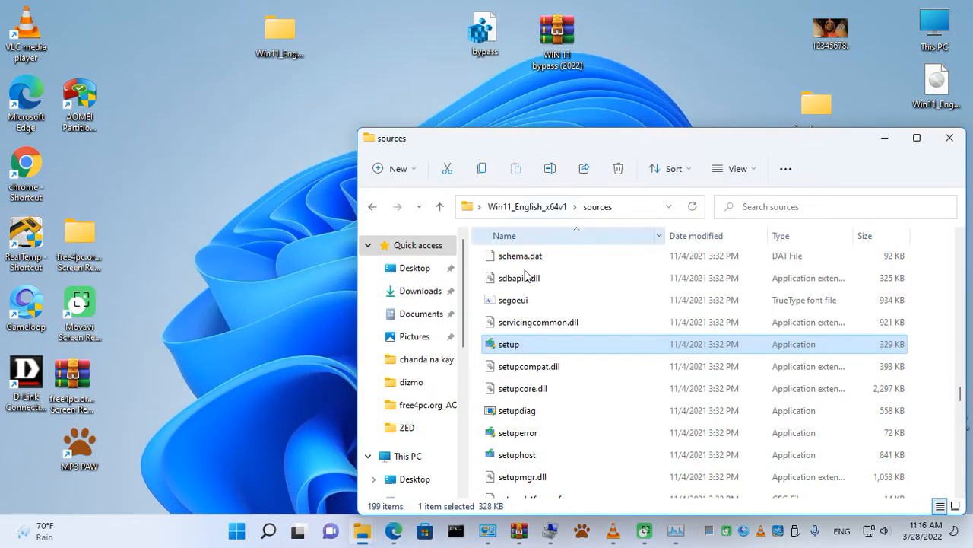
- Run setup from the sources folder, declining updates and skipping the product key, and proceed with Windows 11 Home
{"action": "double_click", "coordinate": [522, 344]}
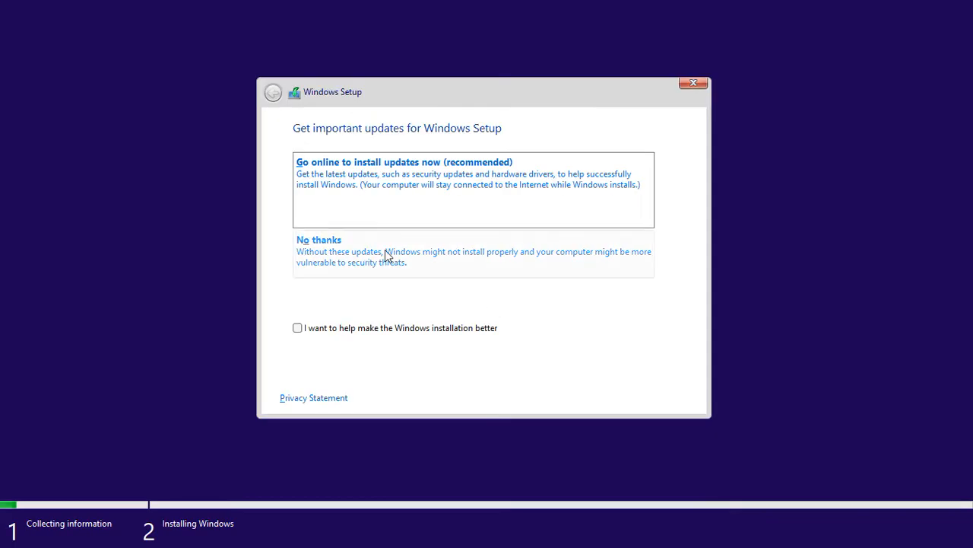
{"action": "left_click", "coordinate": [387, 255]}
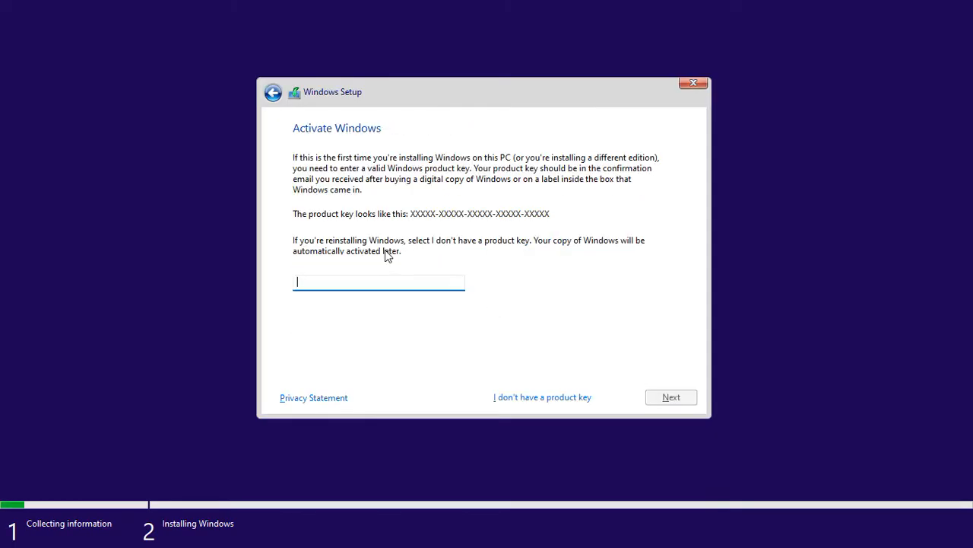
{"action": "left_click", "coordinate": [533, 392]}
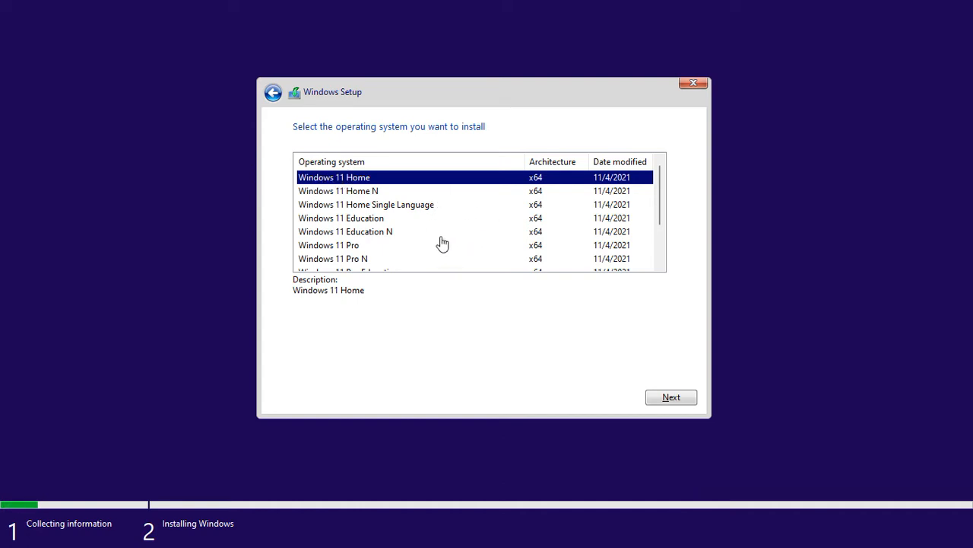
{"action": "left_click", "coordinate": [682, 397]}
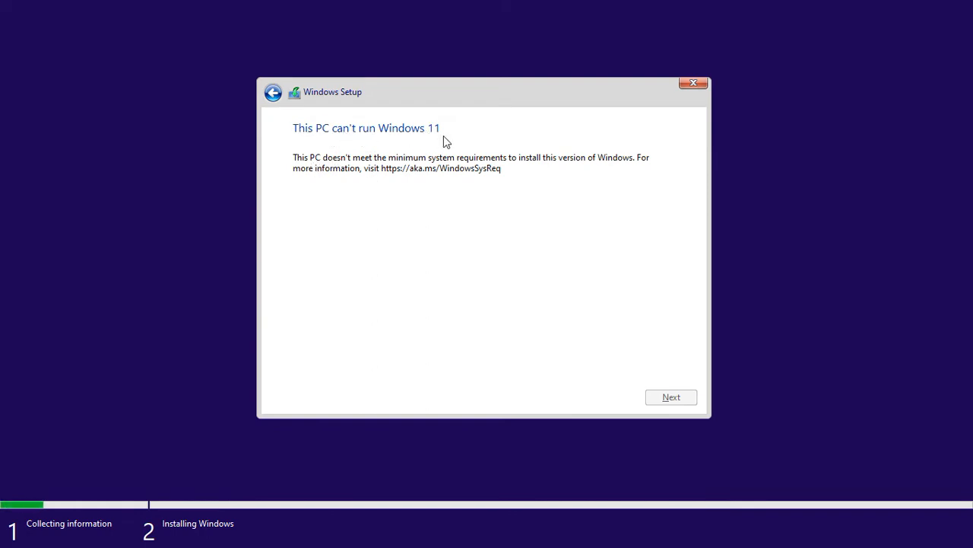
- Go back to the operating system selection, check the sources window and quit Windows Setup
{"action": "left_click", "coordinate": [274, 94]}
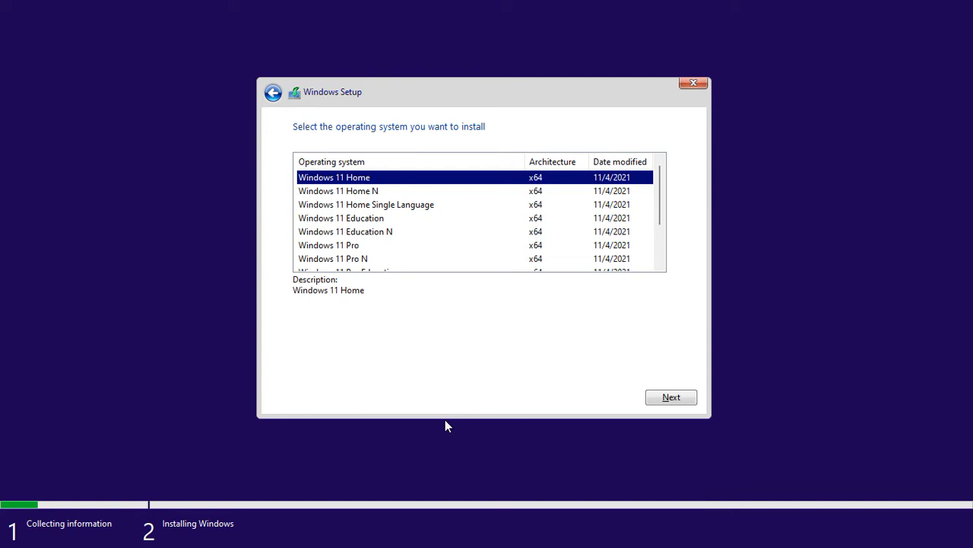
{"action": "key", "text": "shift+F10"}
{"action": "key", "text": "alt+Tab"}
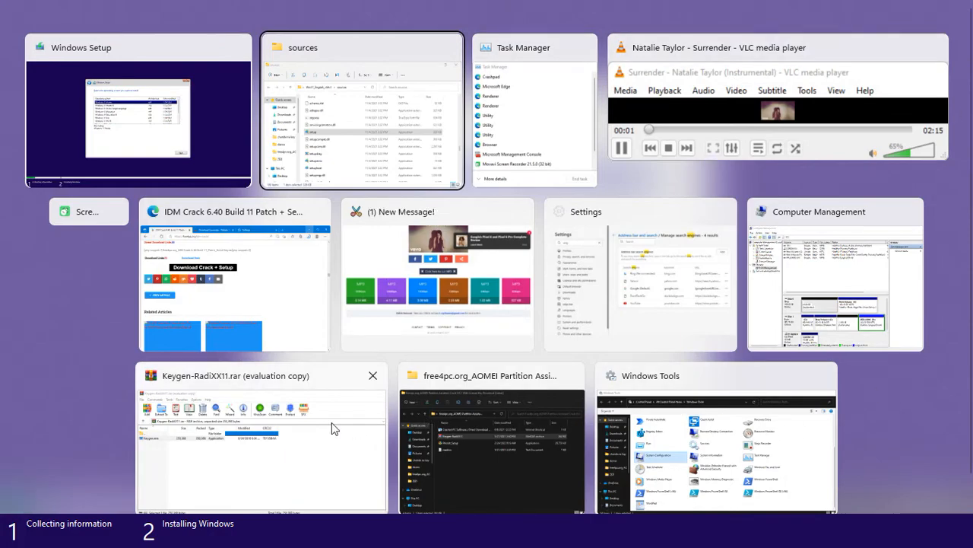
{"action": "left_click", "coordinate": [423, 185]}
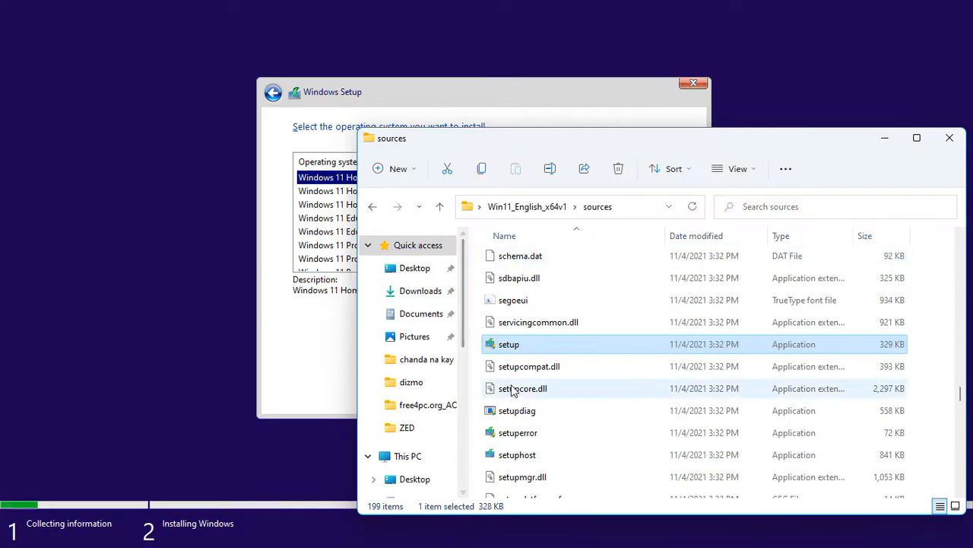
{"action": "left_click", "coordinate": [468, 91]}
{"action": "left_click", "coordinate": [687, 85]}
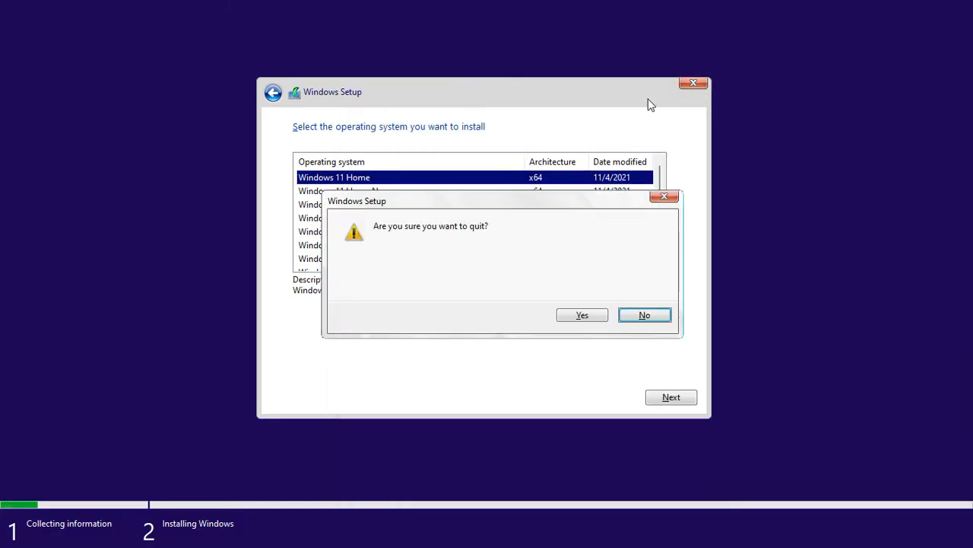
{"action": "left_click", "coordinate": [587, 320]}
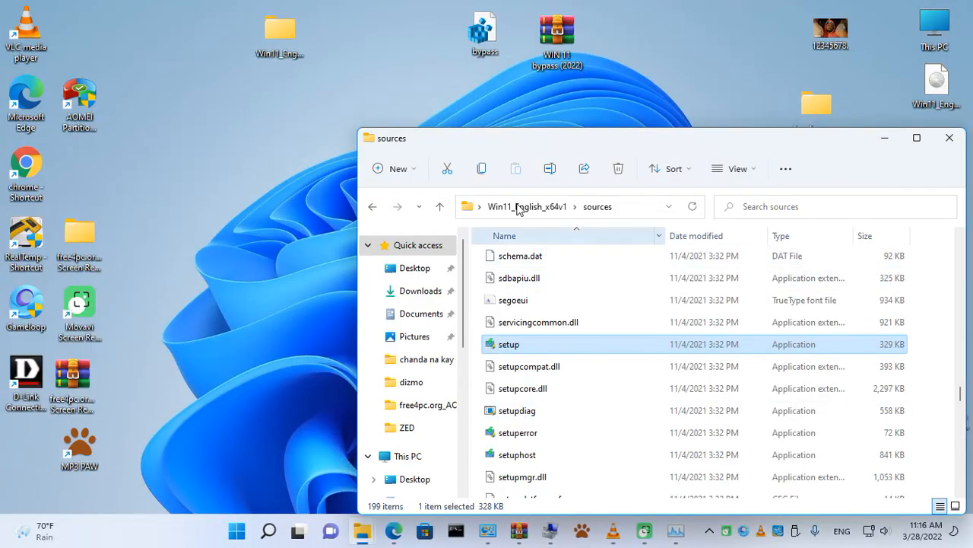
{"action": "left_click", "coordinate": [613, 536]}
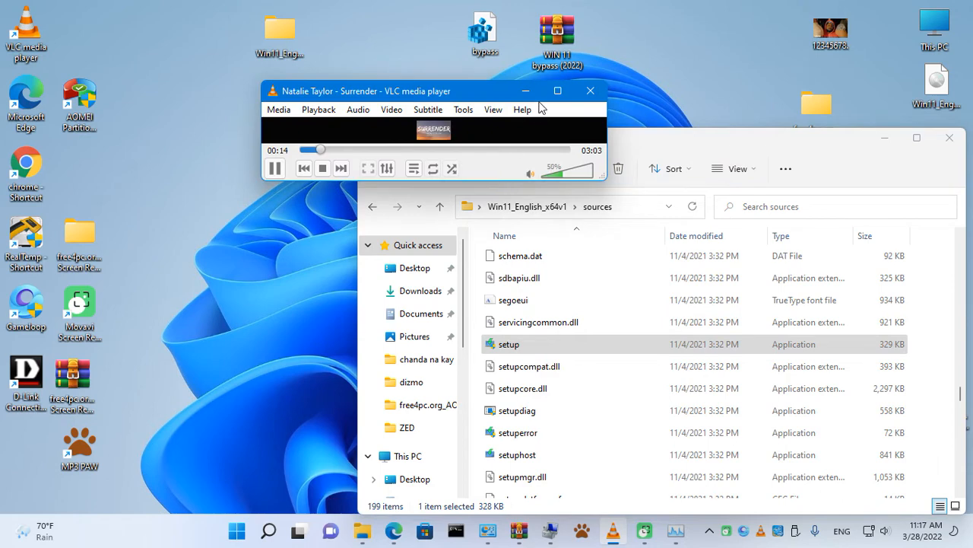
{"action": "left_click", "coordinate": [525, 90]}
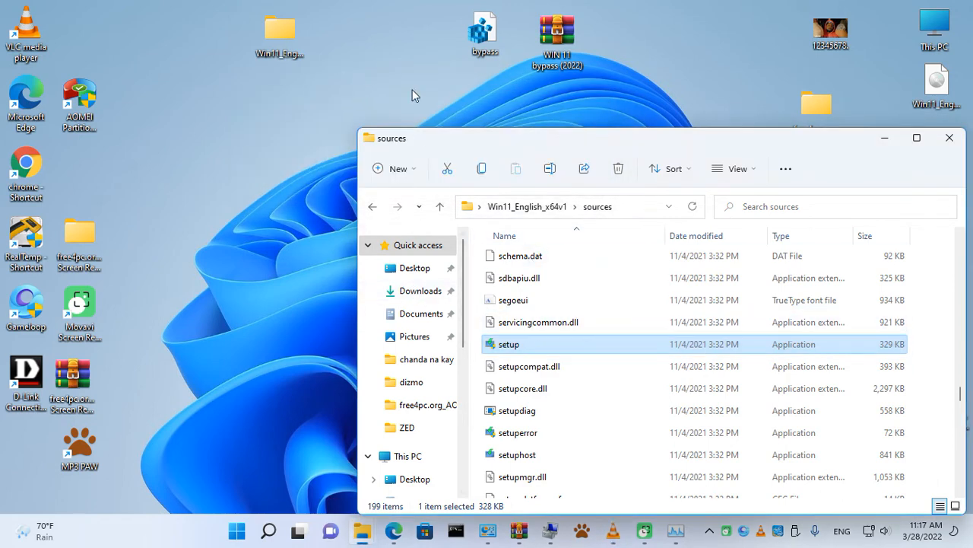
- Merge the bypass registry file from the desktop into the Windows registry and dismiss the confirmation
{"action": "right_click", "coordinate": [490, 24]}
{"action": "left_click", "coordinate": [534, 64]}
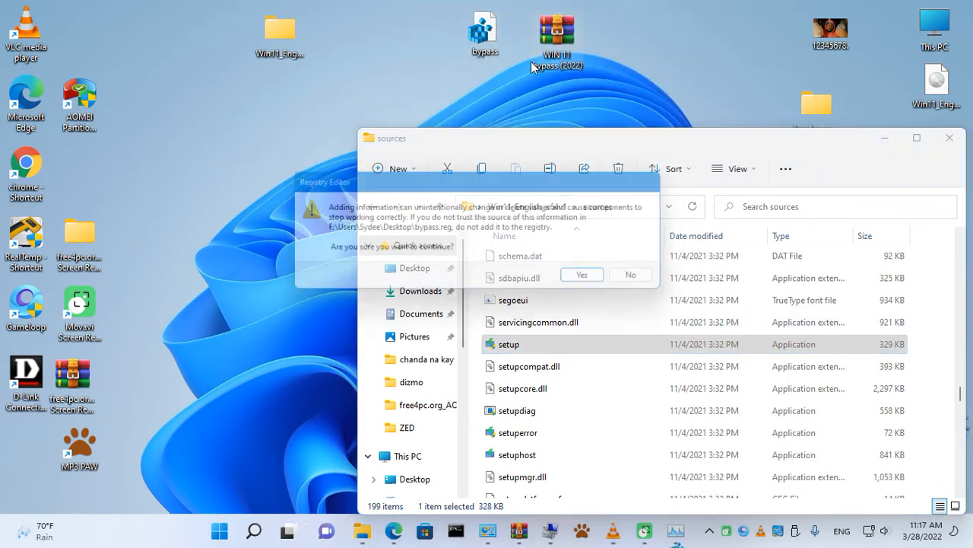
{"action": "left_click", "coordinate": [601, 280]}
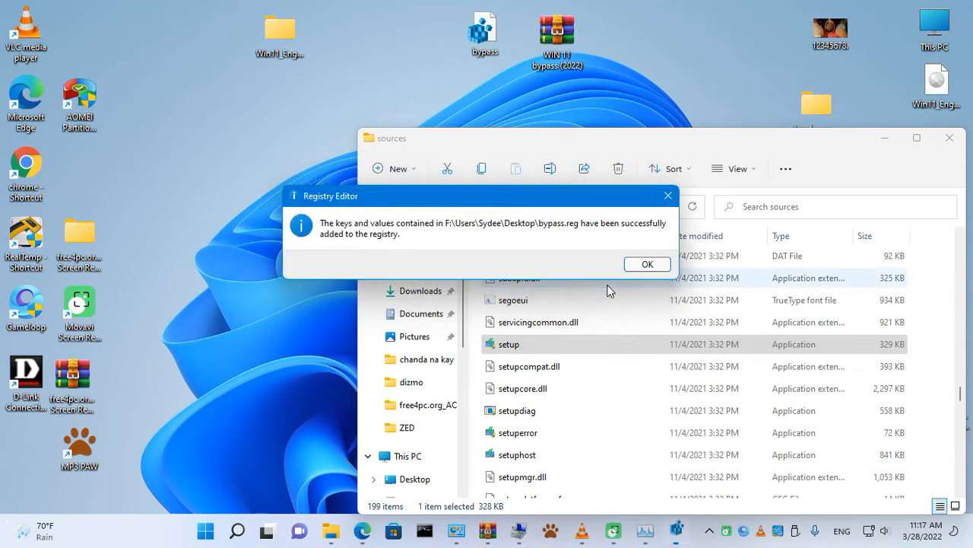
{"action": "left_click", "coordinate": [646, 264]}
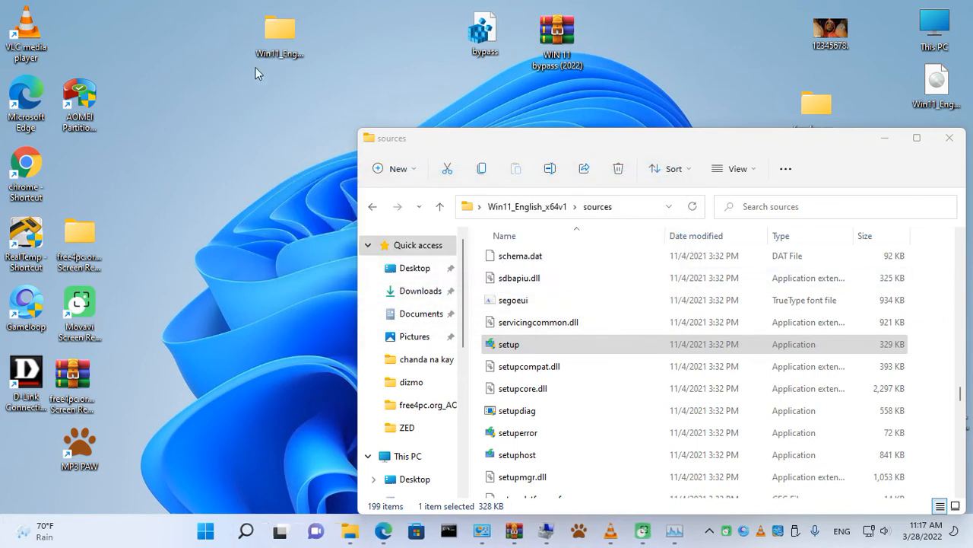
- Open and close the Win11_English_x64v1 folder from the desktop, and move the sources window higher up
{"action": "double_click", "coordinate": [266, 42]}
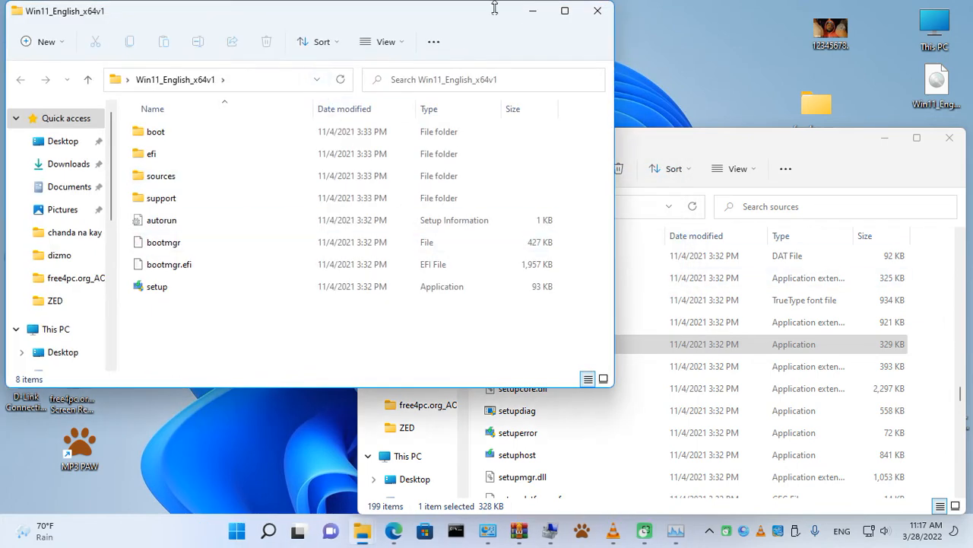
{"action": "left_click", "coordinate": [597, 11]}
{"action": "left_click_drag", "start_coordinate": [681, 148], "coordinate": [708, 44]}
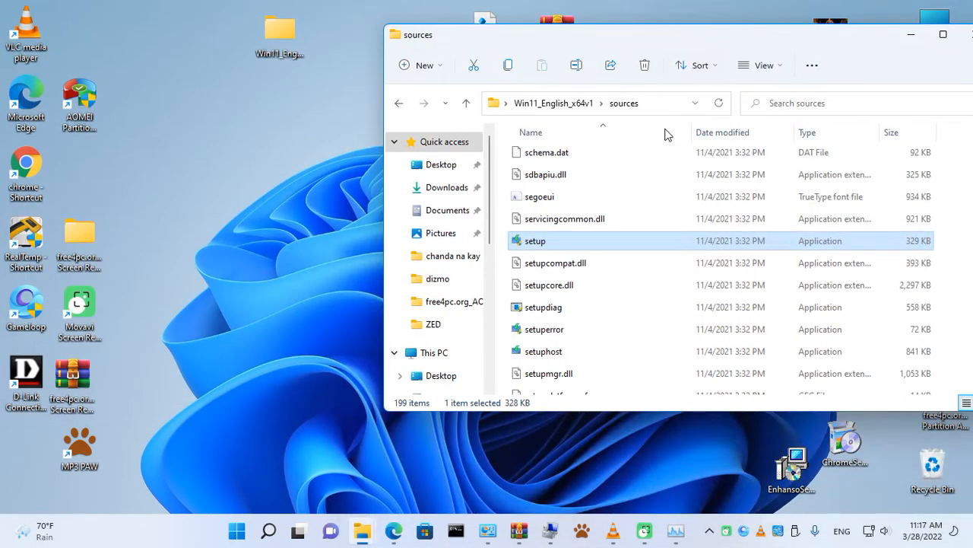
- Run setup from the sources folder as administrator, decline updates, skip the product key and proceed with Windows 11 Home
{"action": "right_click", "coordinate": [552, 251]}
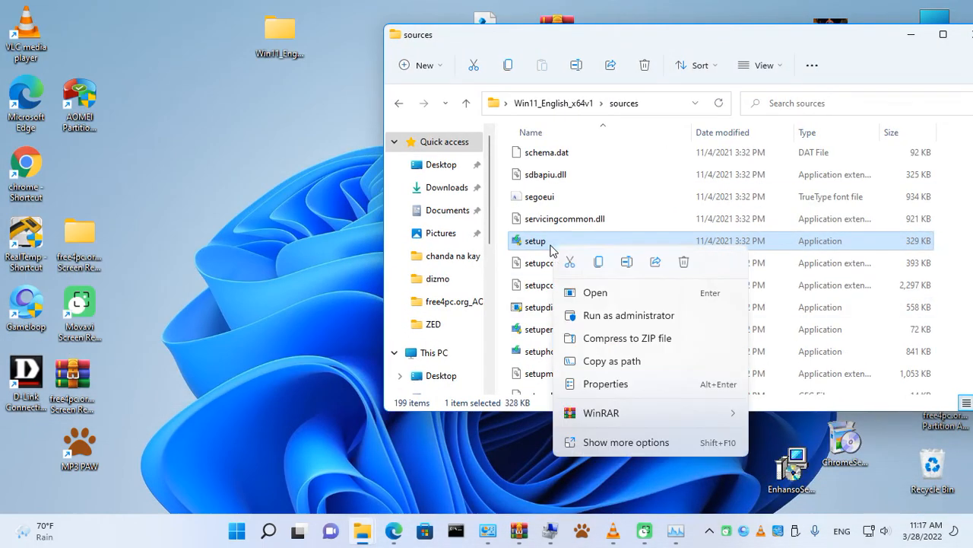
{"action": "left_click", "coordinate": [587, 312]}
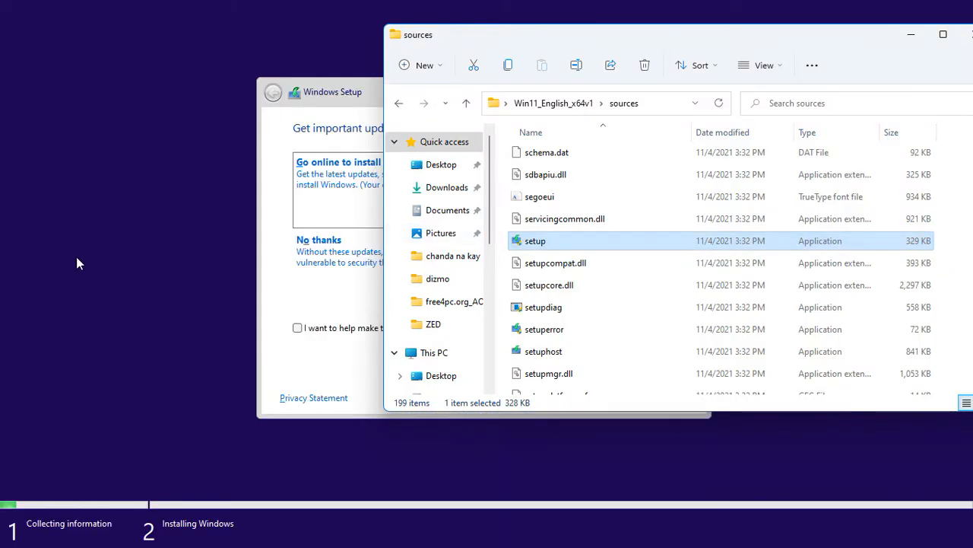
{"action": "left_click", "coordinate": [78, 263]}
{"action": "left_click", "coordinate": [401, 258]}
{"action": "left_click", "coordinate": [557, 398]}
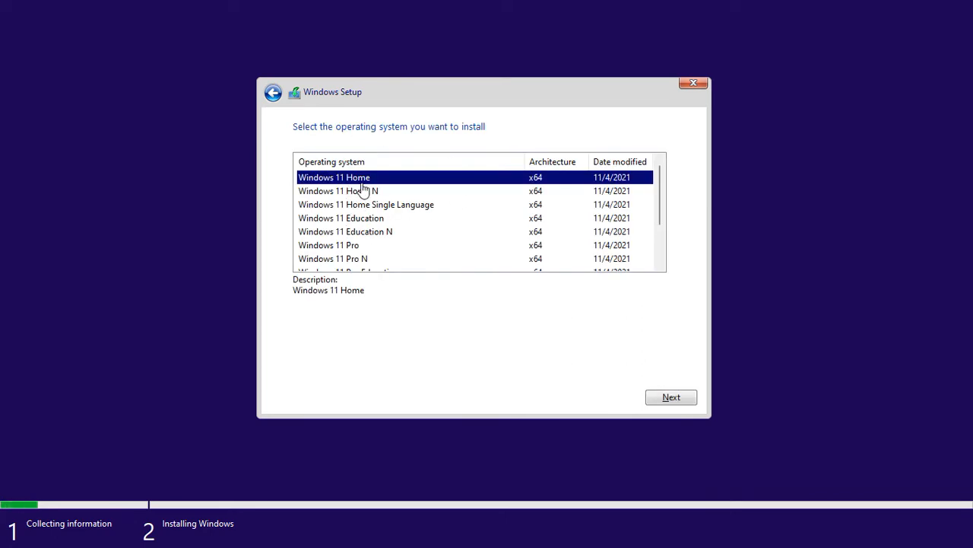
{"action": "left_click", "coordinate": [667, 399]}
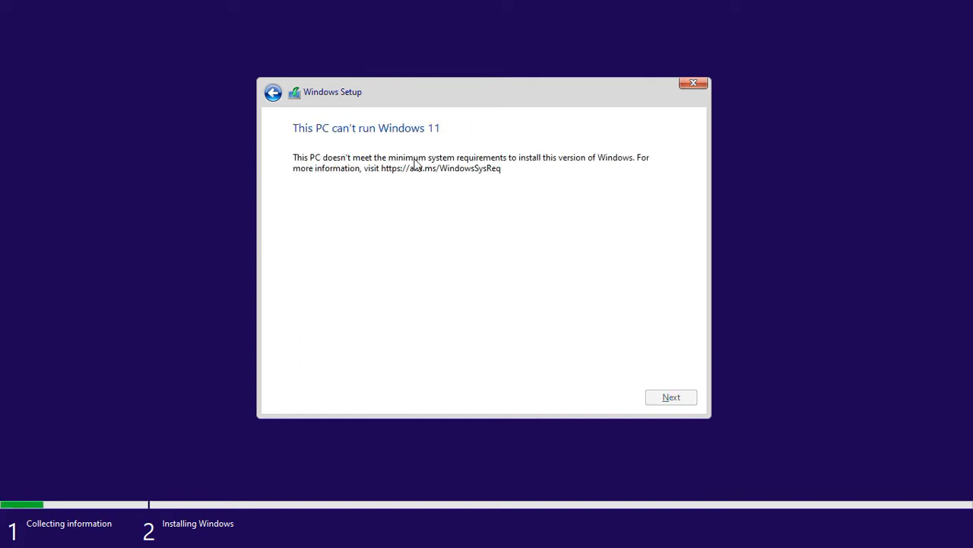
- Go back to the product key page, skip the key again and continue with Windows 11 Home
{"action": "left_click", "coordinate": [275, 93]}
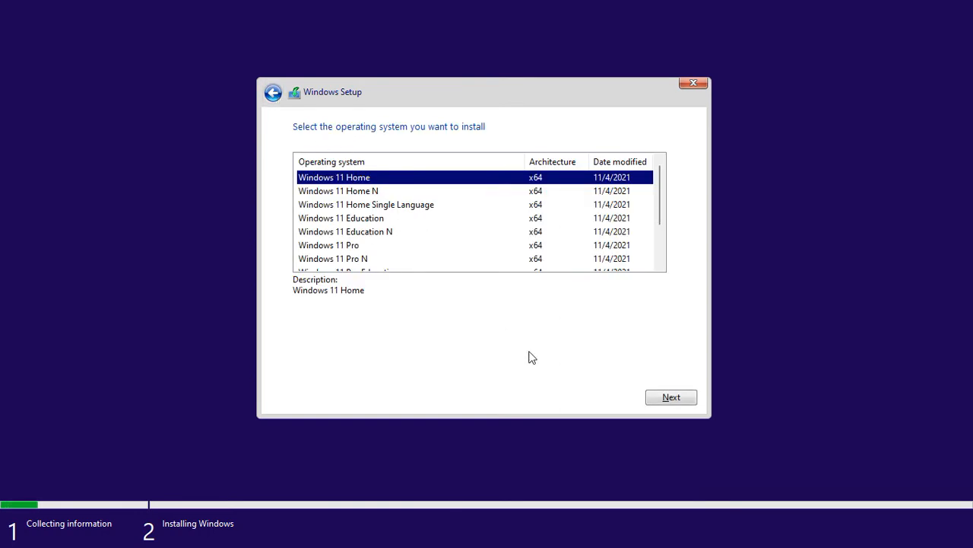
{"action": "key", "text": "alt+Tab"}
{"action": "key", "text": "alt+Tab"}
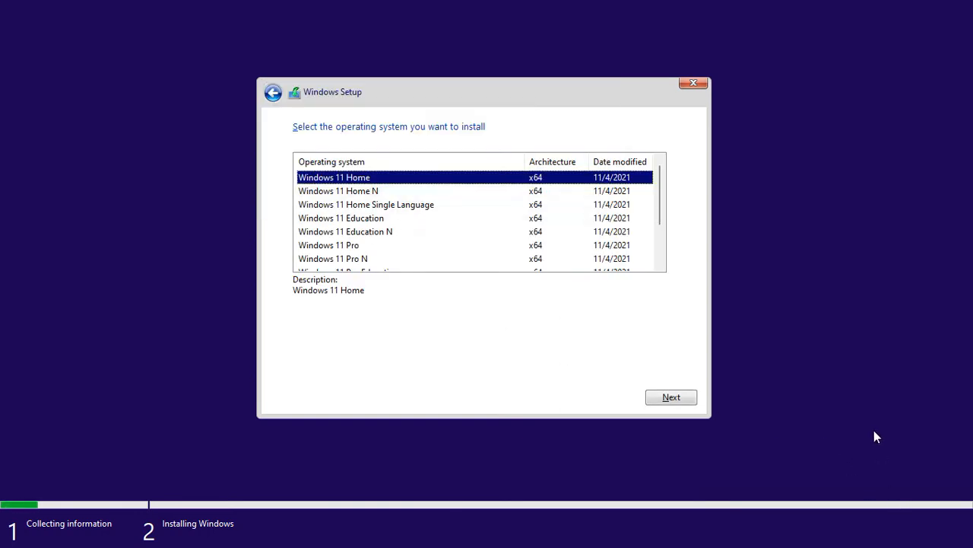
{"action": "left_click", "coordinate": [278, 92]}
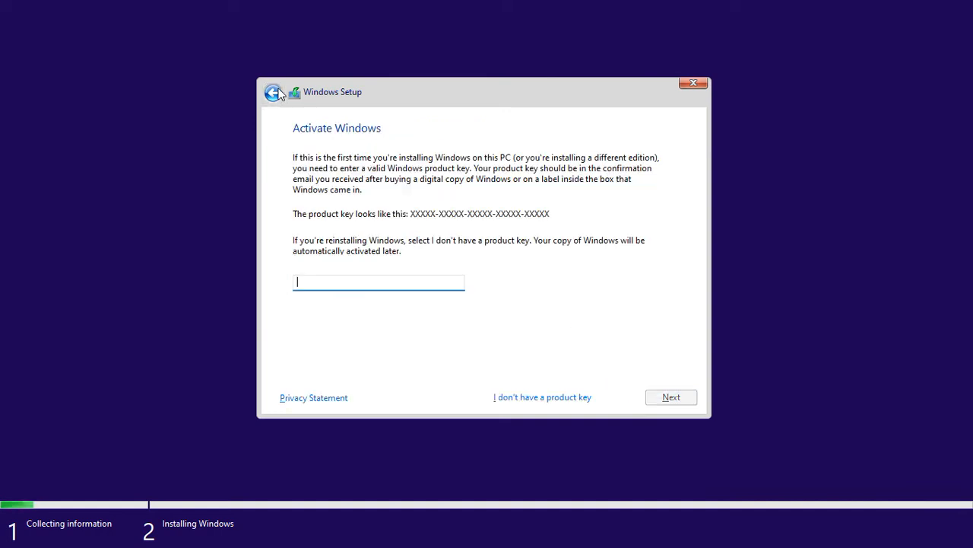
{"action": "left_click", "coordinate": [543, 399]}
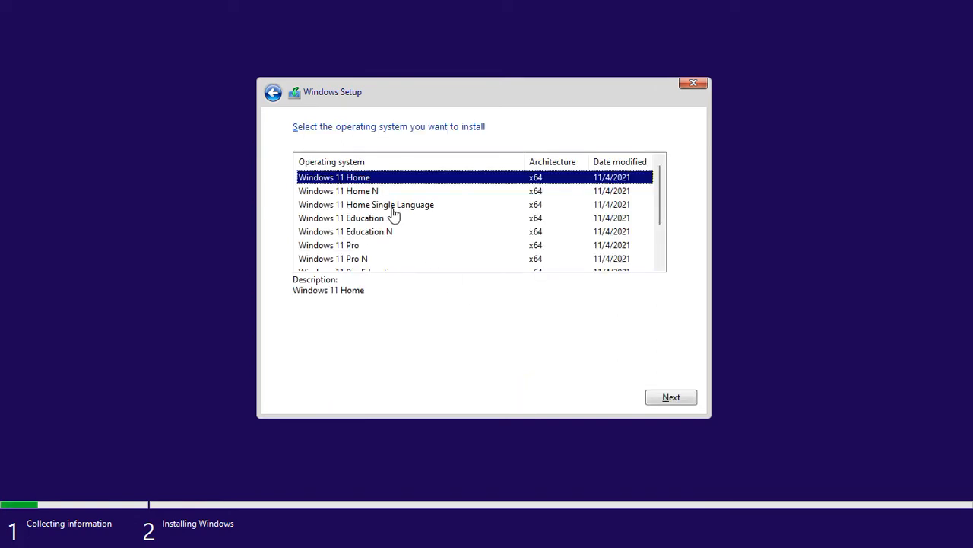
{"action": "left_click", "coordinate": [681, 396]}
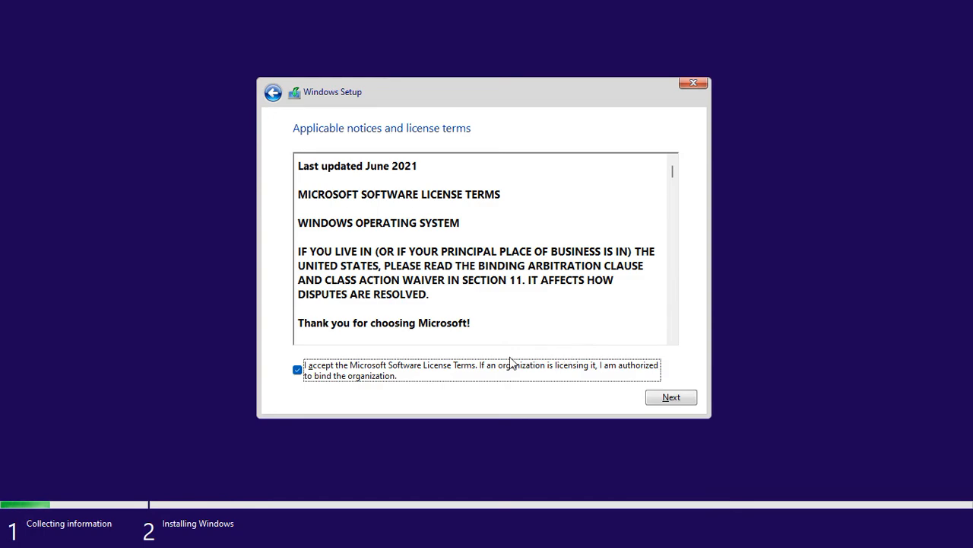
- Accept the Microsoft Software License Terms and continue to the choice of install location
{"action": "left_click", "coordinate": [373, 380]}
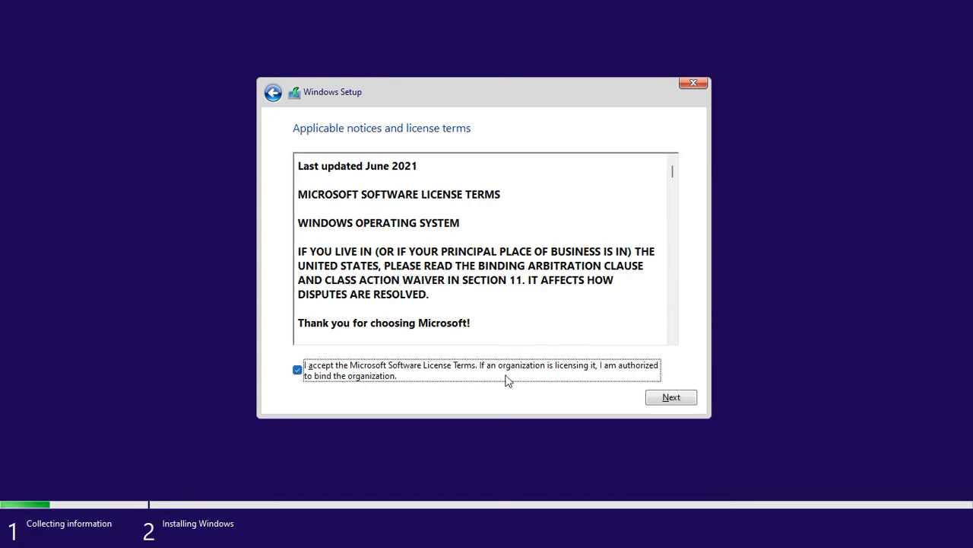
{"action": "left_click", "coordinate": [677, 399]}
{"action": "left_click", "coordinate": [424, 245]}
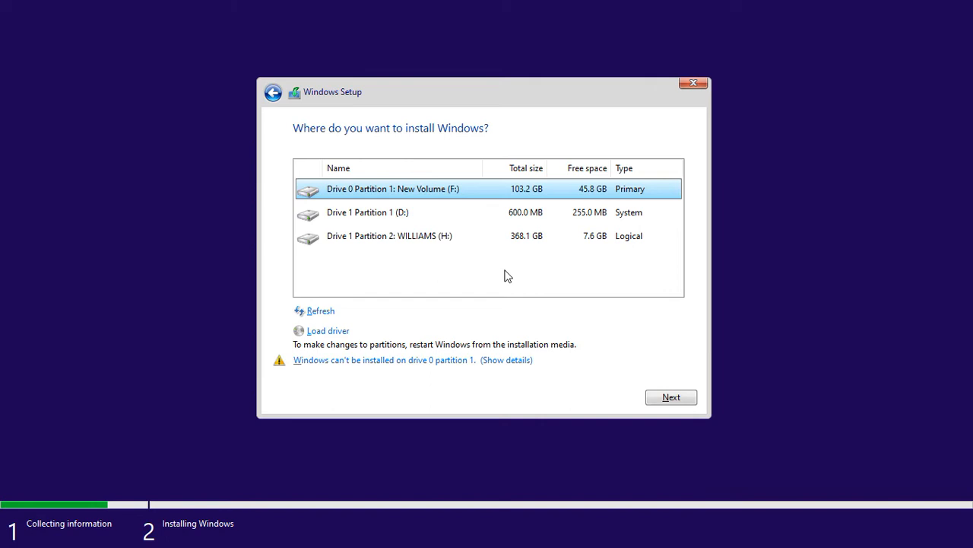
- Check the drives and their free space under This PC in File Explorer, and close the window
{"action": "key", "text": "super+r"}
{"action": "key", "text": "super+e"}
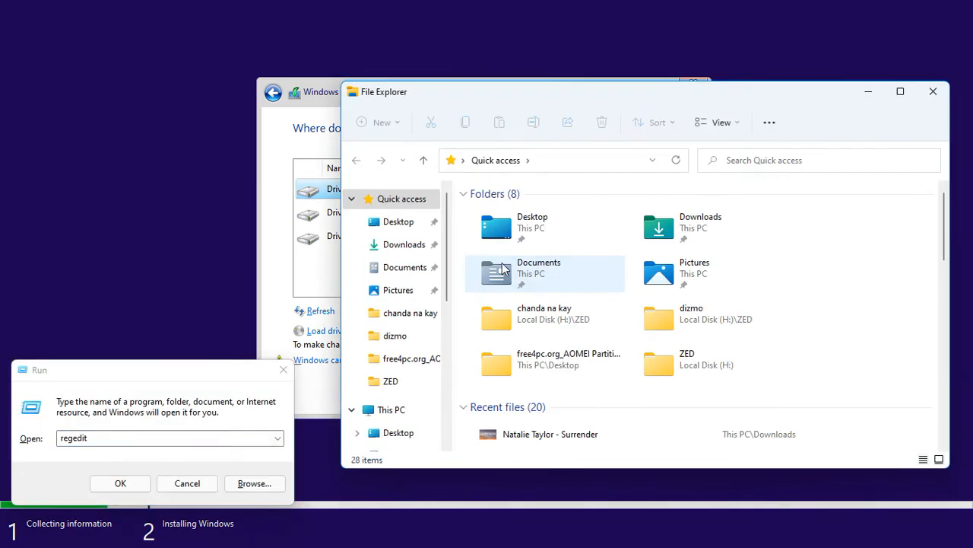
{"action": "left_click", "coordinate": [282, 369]}
{"action": "left_click", "coordinate": [387, 409]}
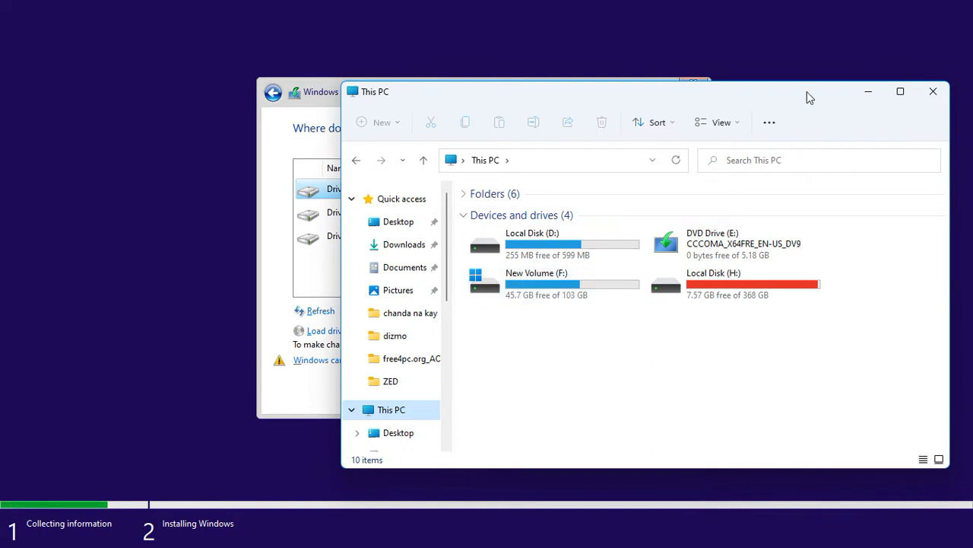
{"action": "left_click_drag", "start_coordinate": [809, 97], "coordinate": [580, 27]}
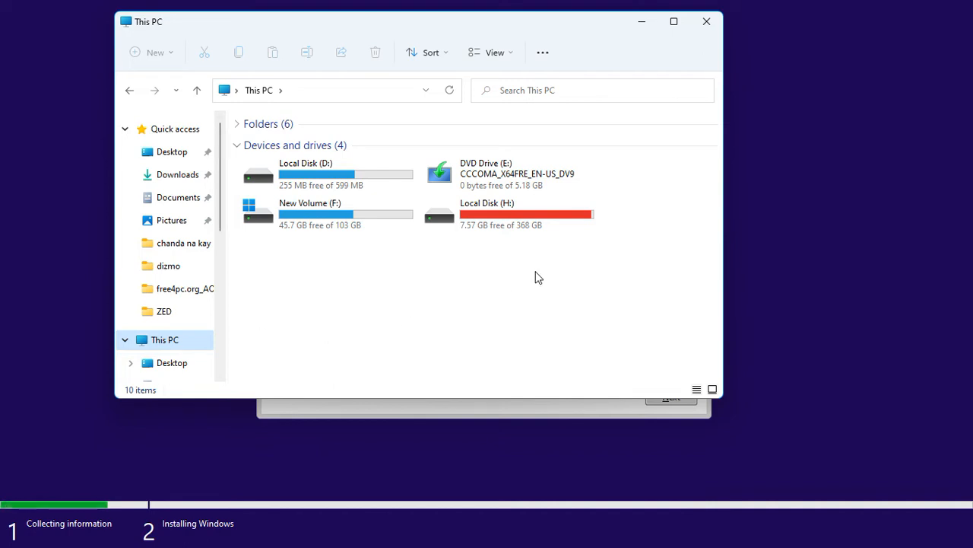
{"action": "left_click", "coordinate": [705, 25]}
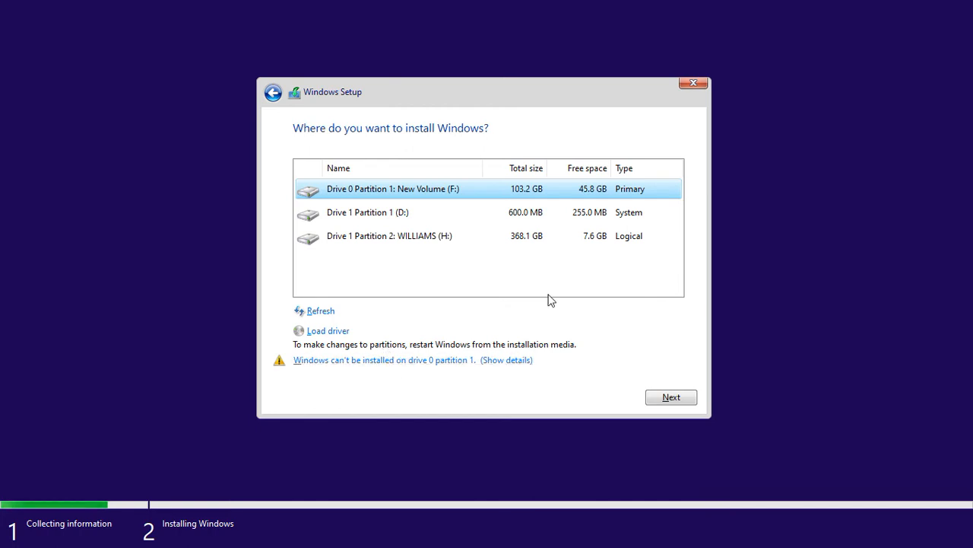
- Open Computer Management from This PC and show Disk Management
{"action": "key", "text": "super+e"}
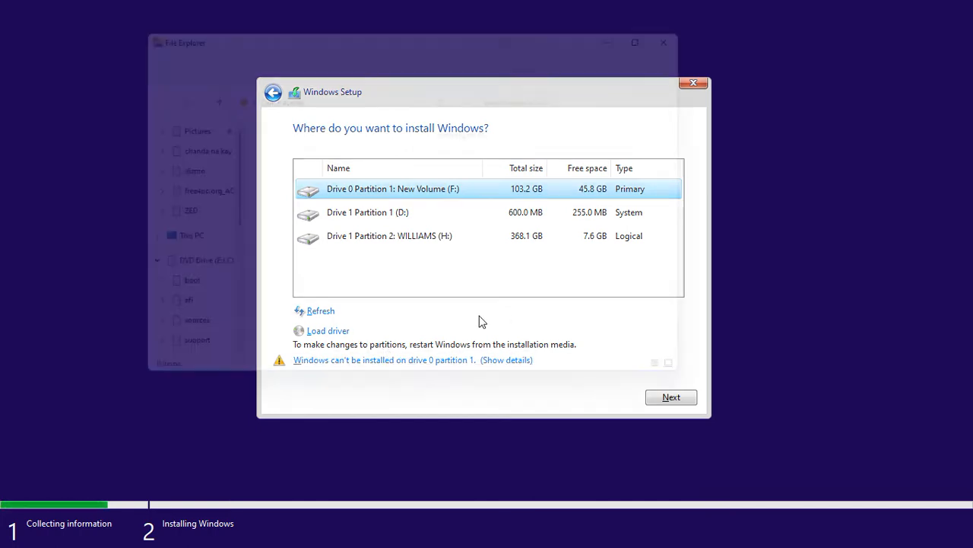
{"action": "right_click", "coordinate": [173, 343]}
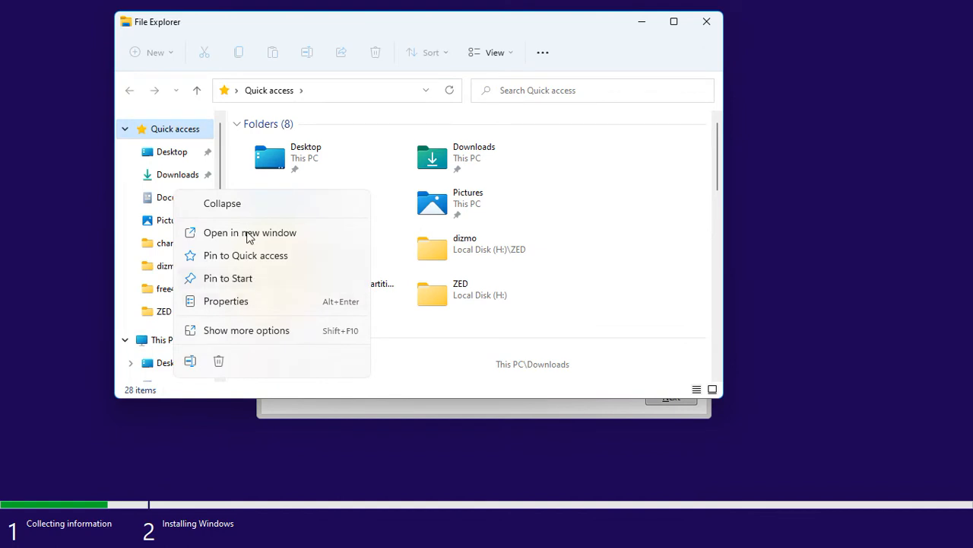
{"action": "left_click", "coordinate": [252, 331]}
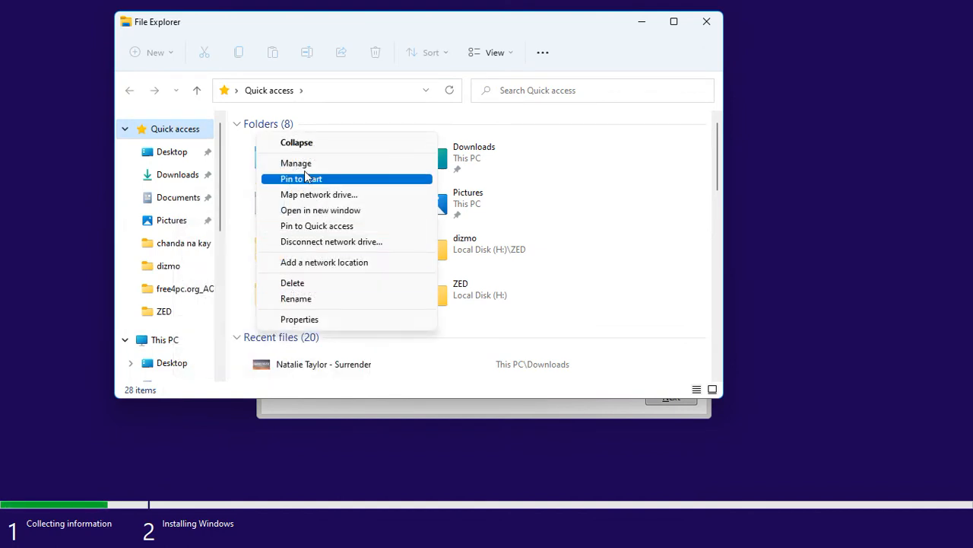
{"action": "left_click", "coordinate": [309, 163]}
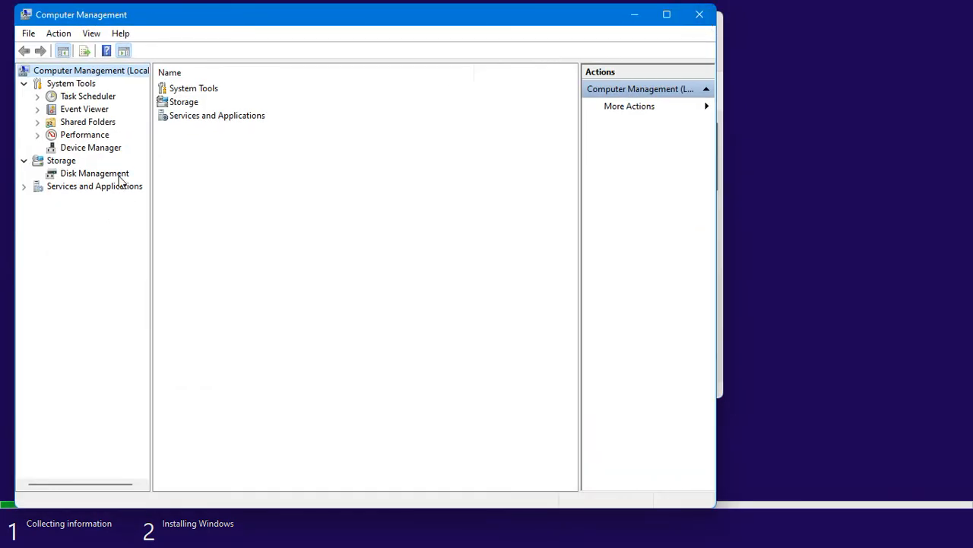
{"action": "left_click", "coordinate": [94, 173]}
- Create a 46957 MB NTFS simple volume with drive letter C in the unallocated space on Disk 0, quick-formatted and labelled New Volume
{"action": "left_click", "coordinate": [282, 337]}
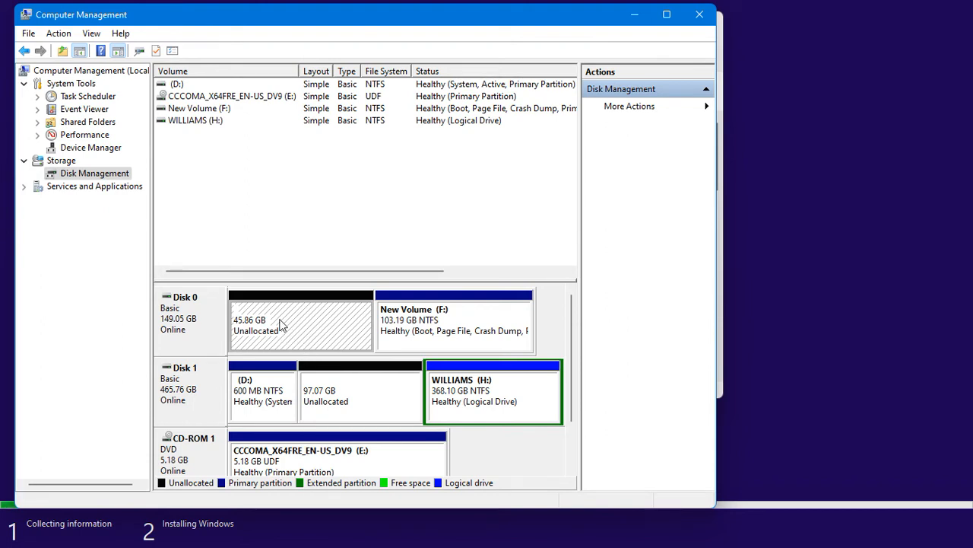
{"action": "right_click", "coordinate": [280, 321]}
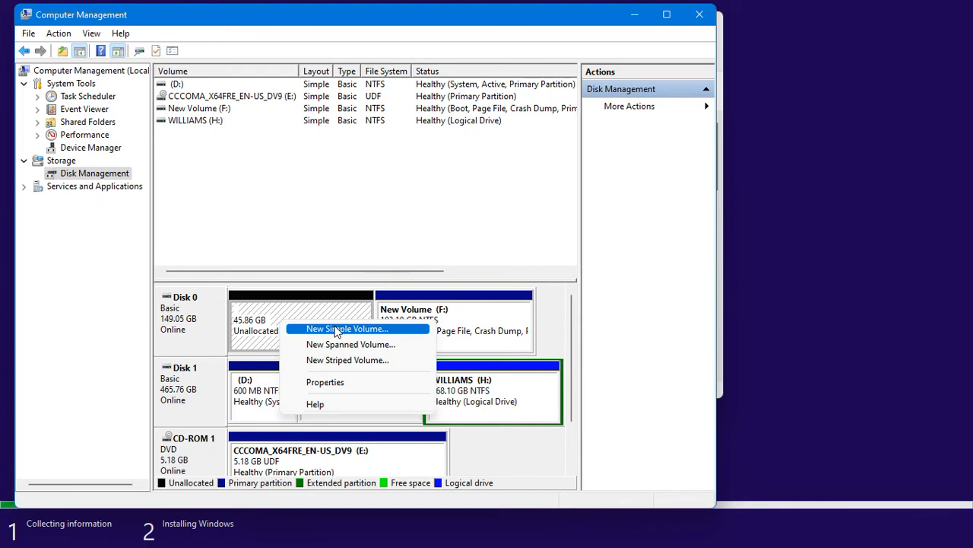
{"action": "left_click", "coordinate": [335, 330]}
{"action": "left_click", "coordinate": [427, 340]}
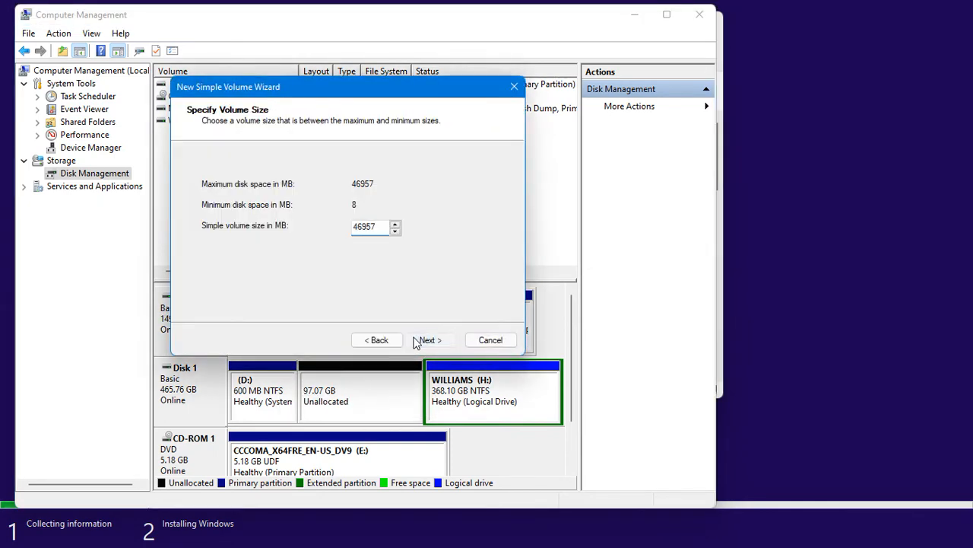
{"action": "left_click", "coordinate": [417, 342]}
{"action": "left_click", "coordinate": [418, 339]}
{"action": "left_click", "coordinate": [419, 339]}
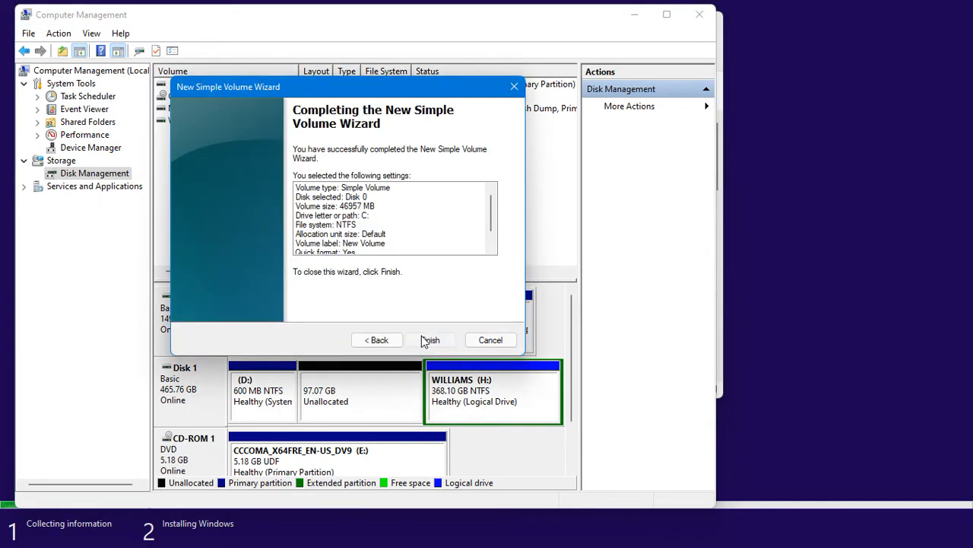
{"action": "left_click", "coordinate": [423, 339]}
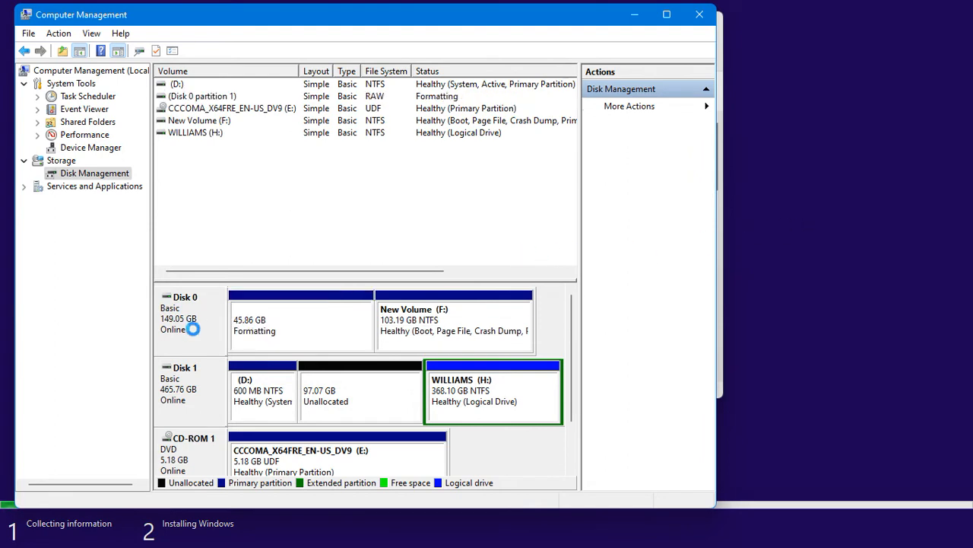
{"action": "left_click", "coordinate": [323, 327]}
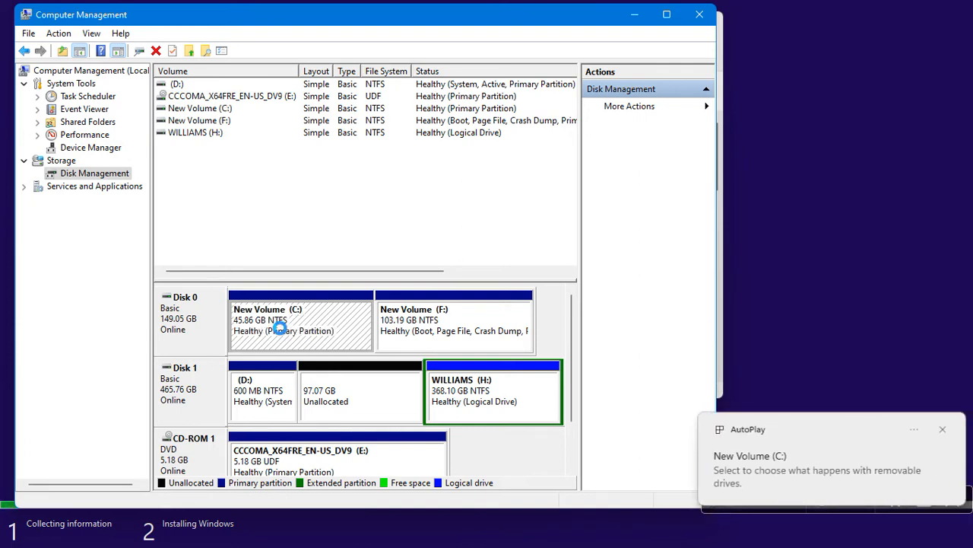
- Return to Windows Setup, refresh the partition list and start installing on Drive 0 Partition 1: New Volume (C:)
{"action": "left_click", "coordinate": [784, 197]}
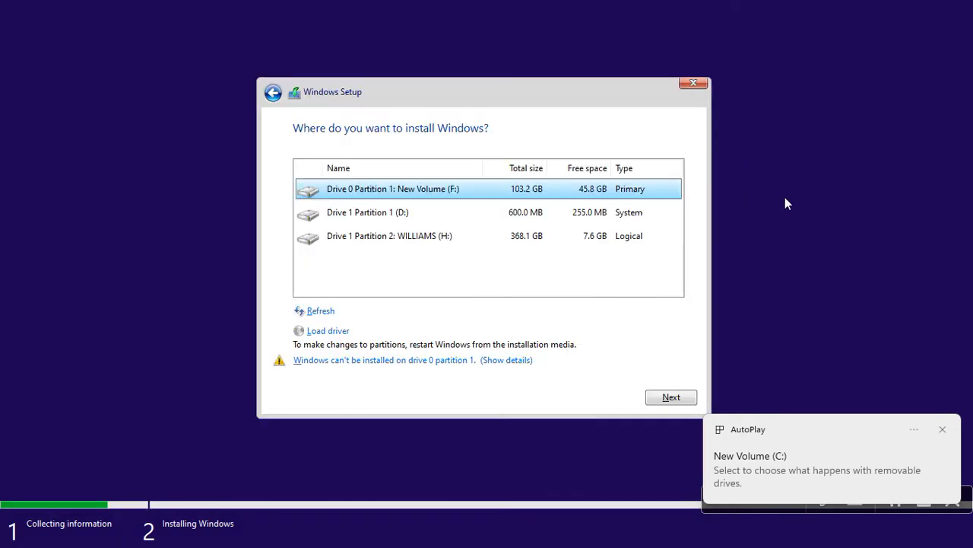
{"action": "left_click", "coordinate": [319, 311]}
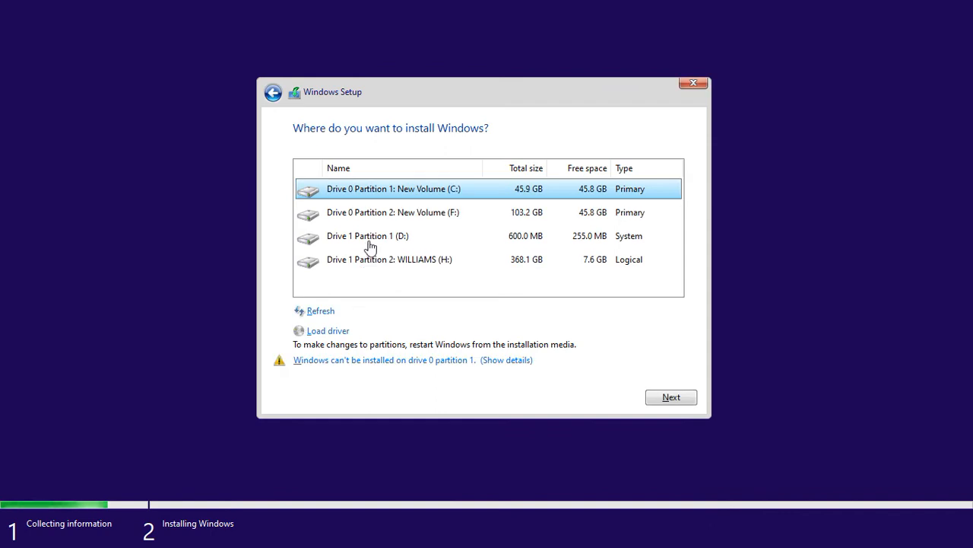
{"action": "left_click", "coordinate": [666, 398]}
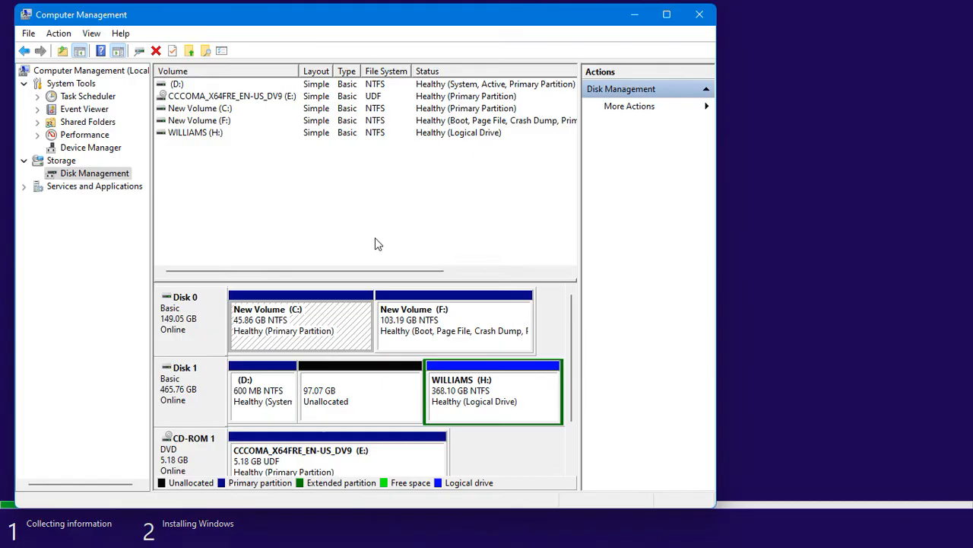
- Find a working File Explorer window among the open windows and examine the drives under This PC, with the ribbon collapsed
{"action": "key", "text": "super+e"}
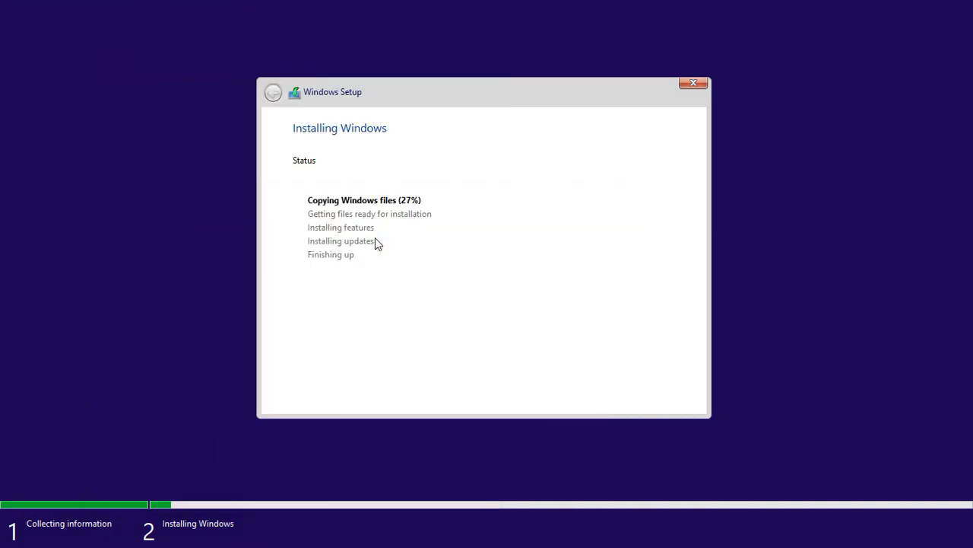
{"action": "key", "text": "super+Tab"}
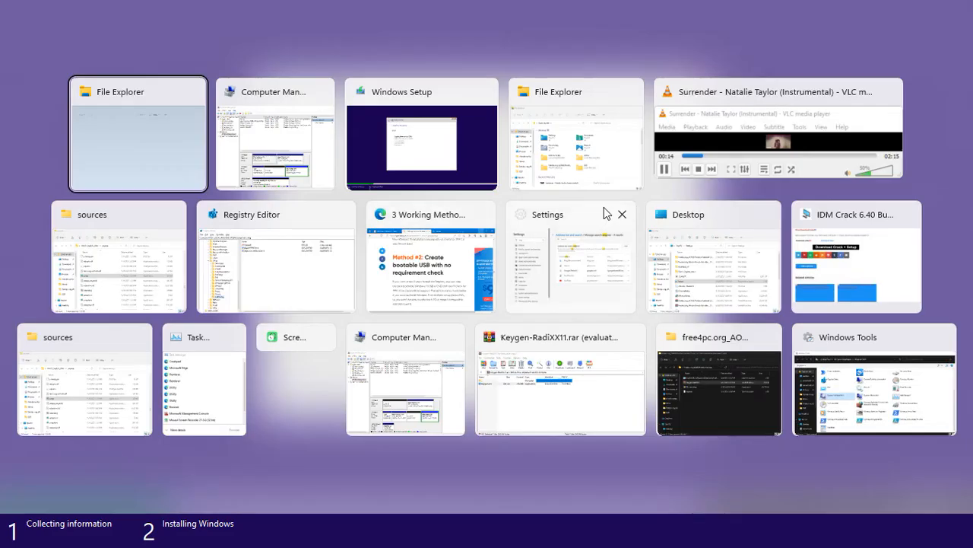
{"action": "left_click", "coordinate": [882, 353]}
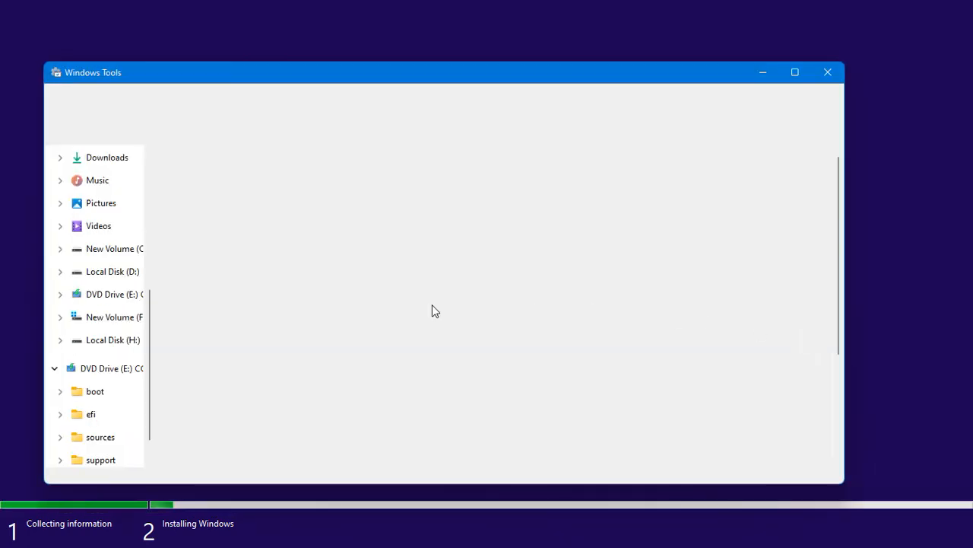
{"action": "scroll", "coordinate": [122, 228], "scroll_direction": "up", "scroll_amount": 2}
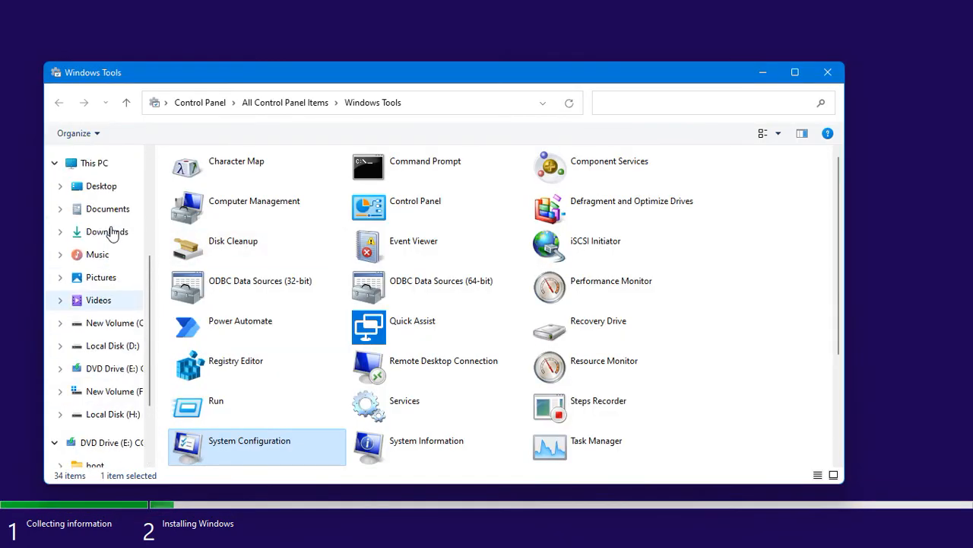
{"action": "left_click", "coordinate": [110, 214]}
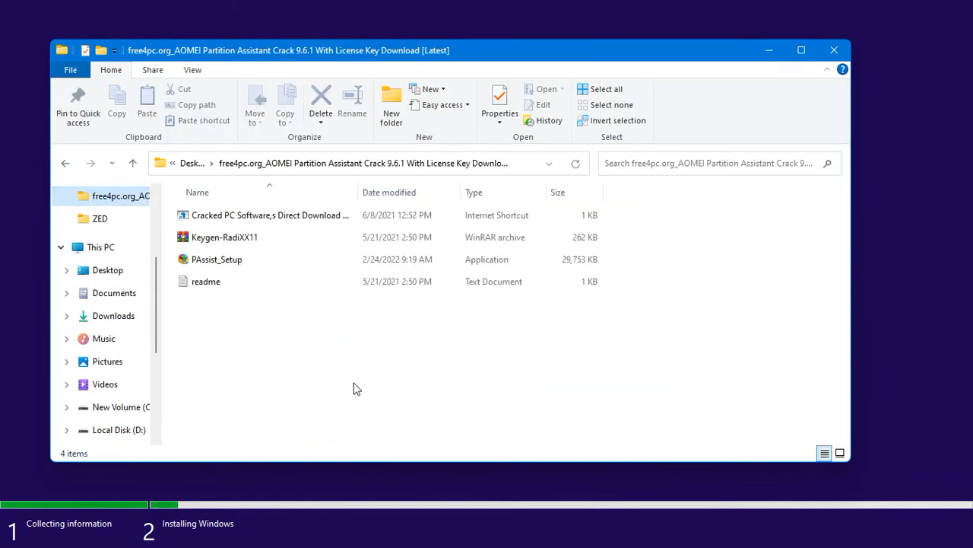
{"action": "left_click", "coordinate": [100, 246]}
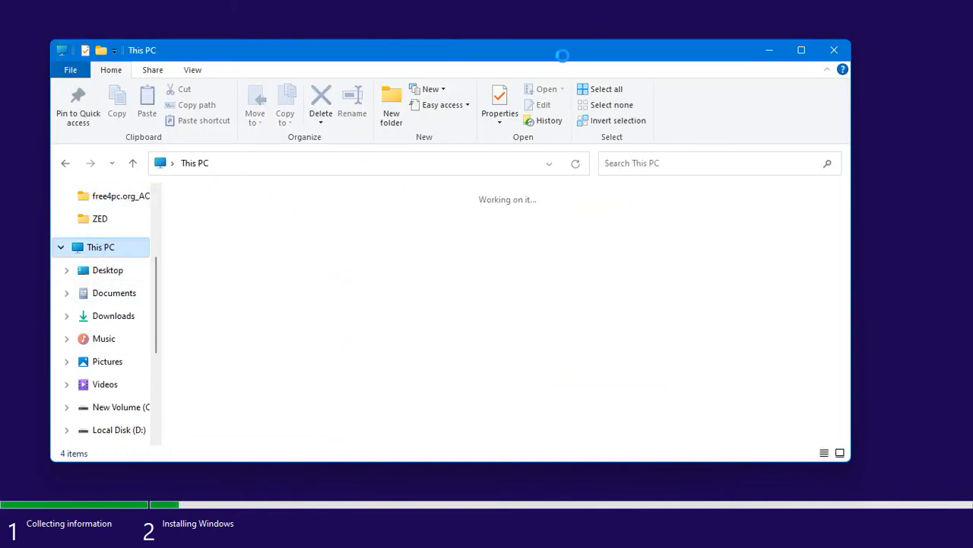
{"action": "left_click", "coordinate": [826, 70]}
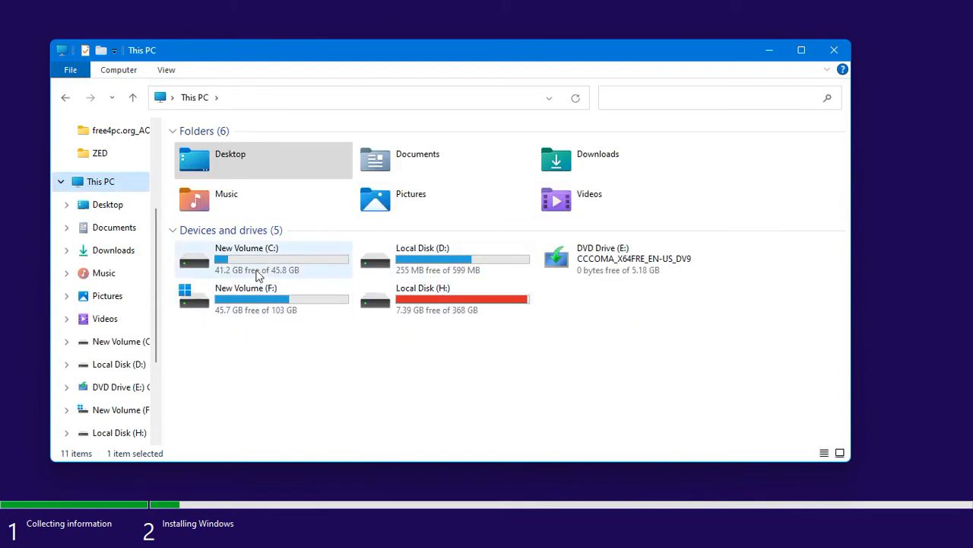
- Close one Computer Management window, an extra File Explorer window and the Edge browser window, keeping This PC open
{"action": "left_click", "coordinate": [264, 270]}
{"action": "left_click", "coordinate": [230, 304]}
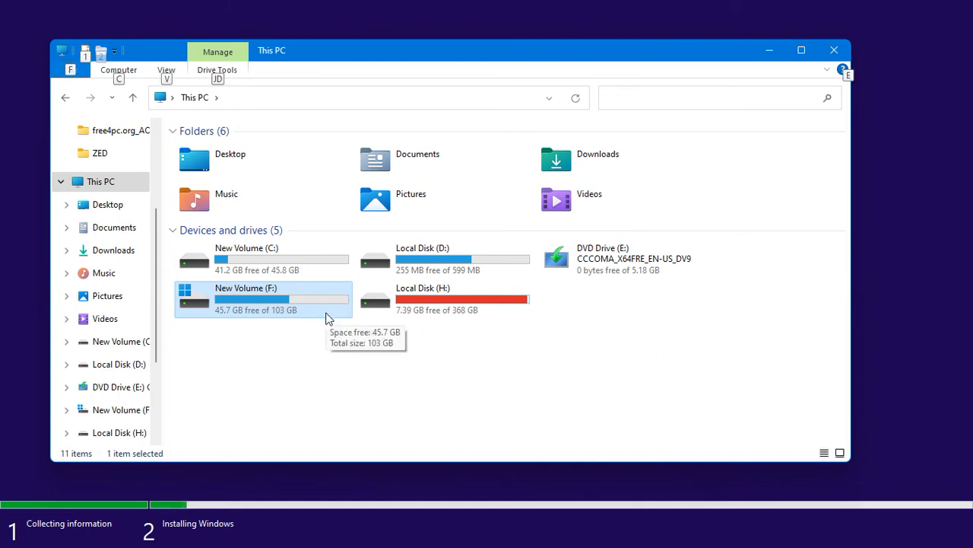
{"action": "key", "text": "alt+Tab"}
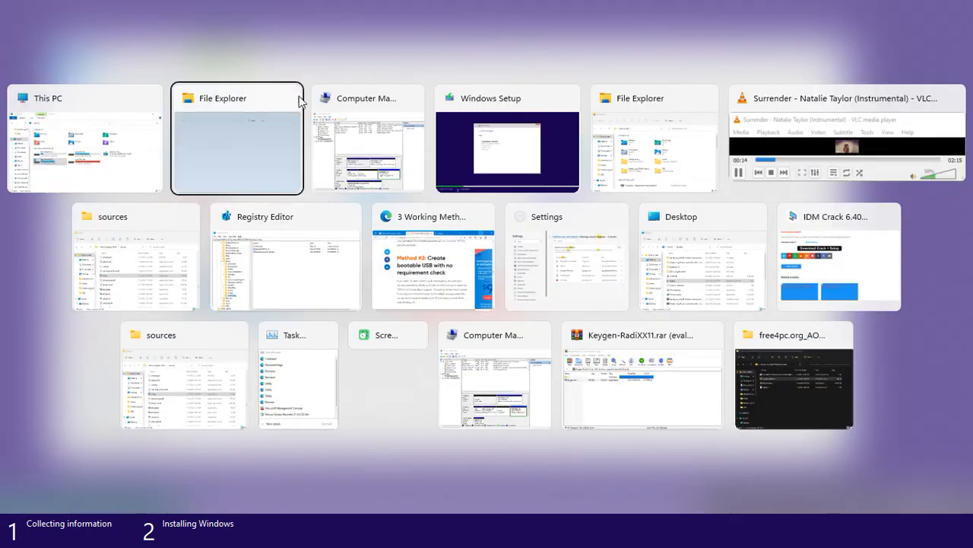
{"action": "left_click", "coordinate": [424, 99]}
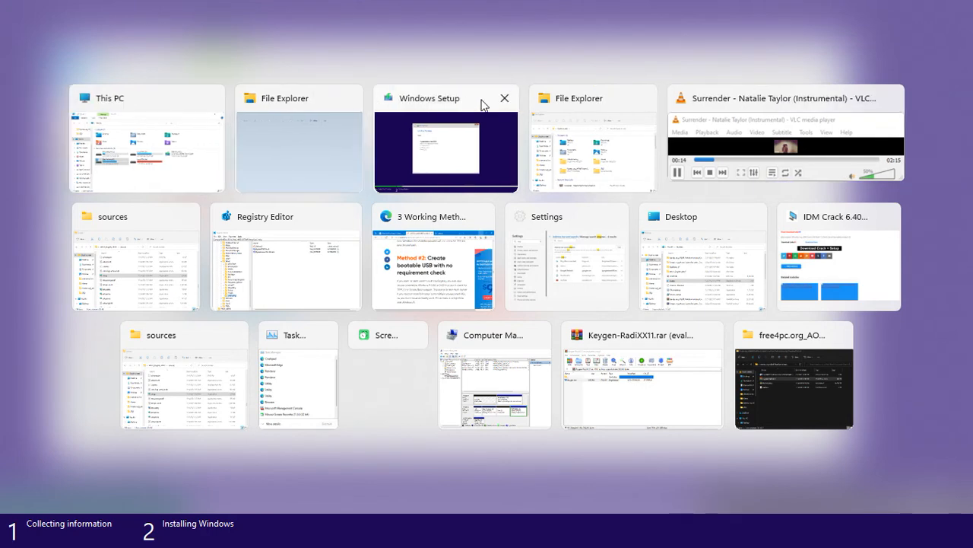
{"action": "left_click", "coordinate": [639, 97]}
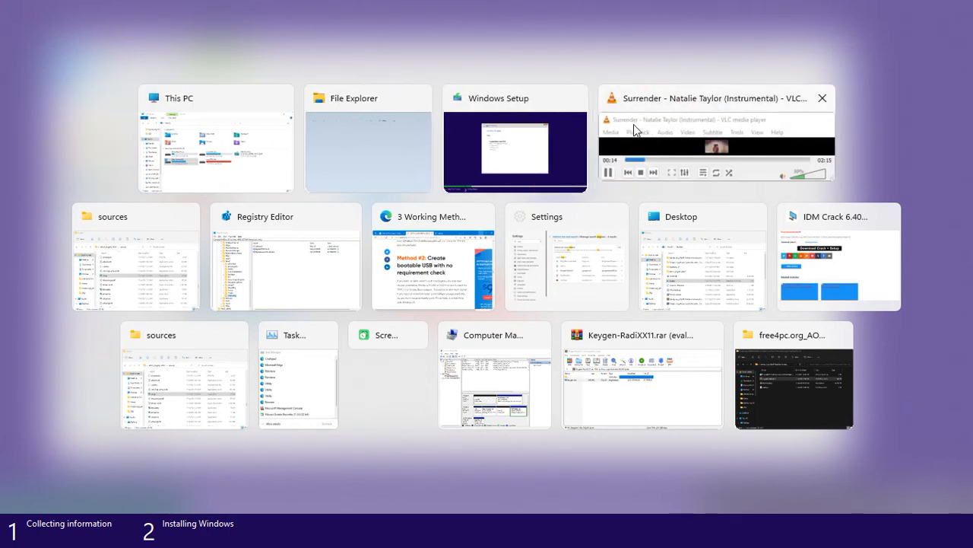
{"action": "left_click", "coordinate": [559, 270]}
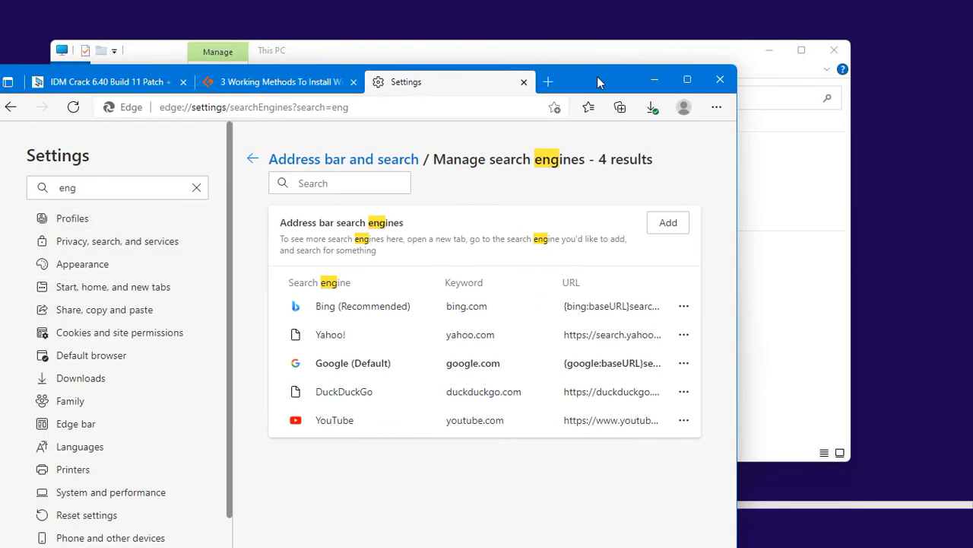
{"action": "left_click_drag", "start_coordinate": [597, 76], "coordinate": [687, 42]}
{"action": "left_click", "coordinate": [819, 49]}
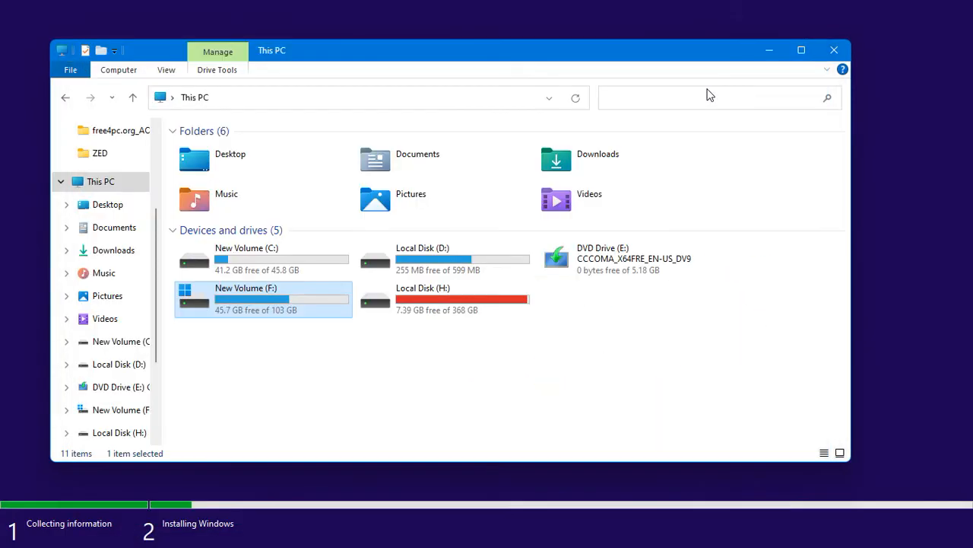
- Close one sources folder window, the Keygen-RadiXX11.rar archive window and the remaining Computer Management window
{"action": "key", "text": "alt+Tab"}
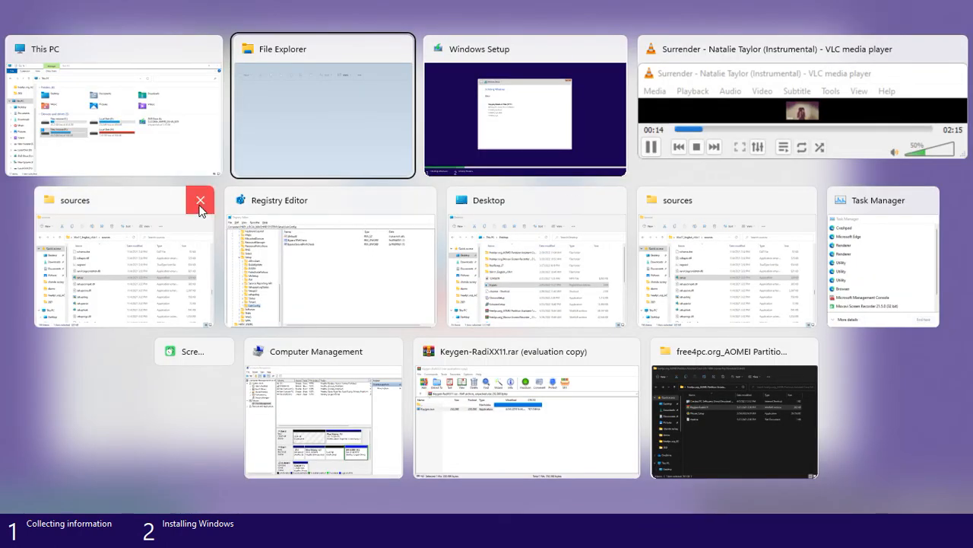
{"action": "left_click", "coordinate": [200, 199]}
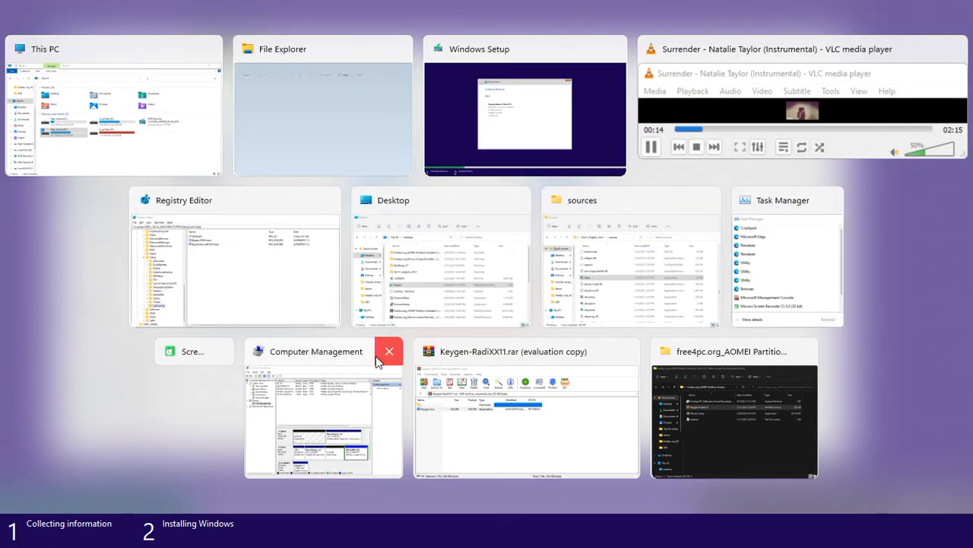
{"action": "left_click", "coordinate": [626, 351]}
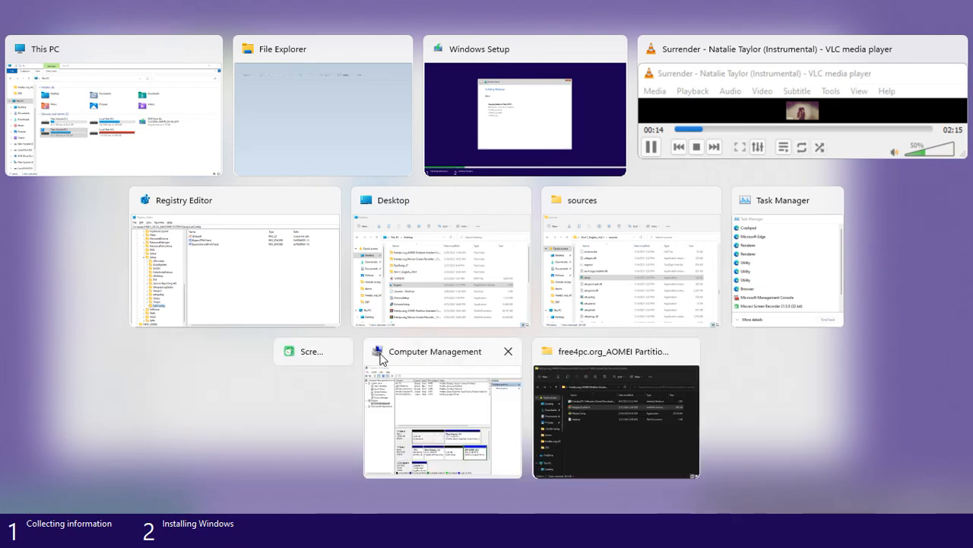
{"action": "left_click", "coordinate": [508, 352]}
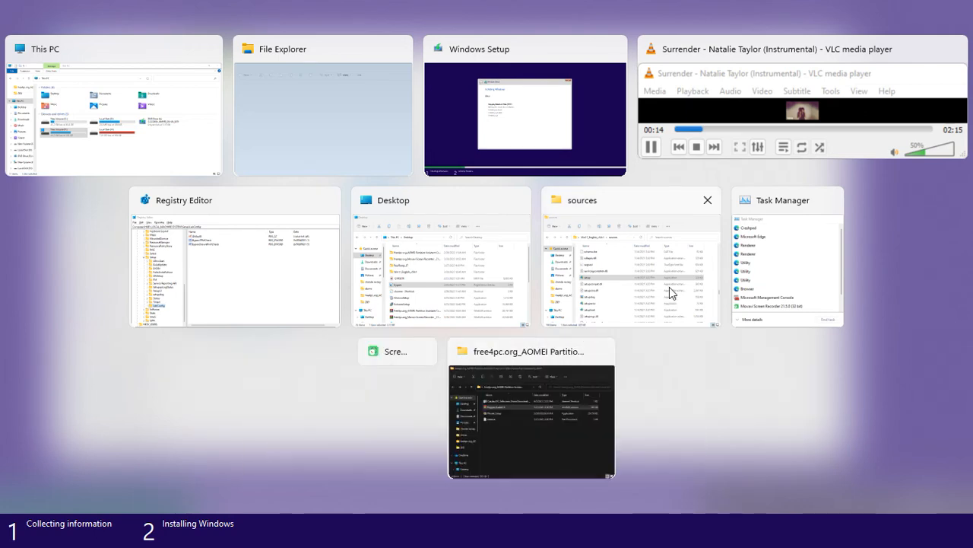
{"action": "key", "text": "Escape"}
- Open Task Manager with full details, examine the running processes, CPU performance and startup apps, and close it
{"action": "key", "text": "ctrl+shift+Escape"}
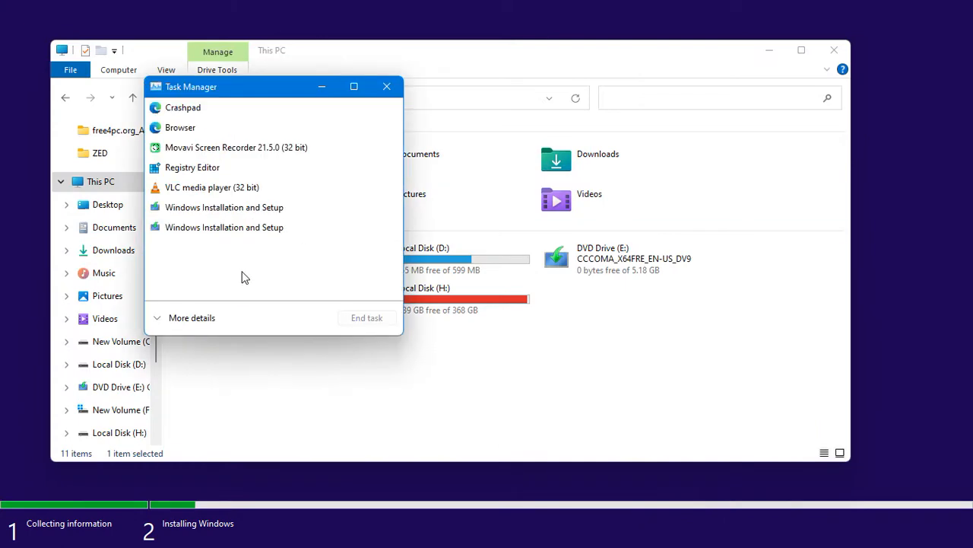
{"action": "left_click_drag", "start_coordinate": [248, 94], "coordinate": [543, 105]}
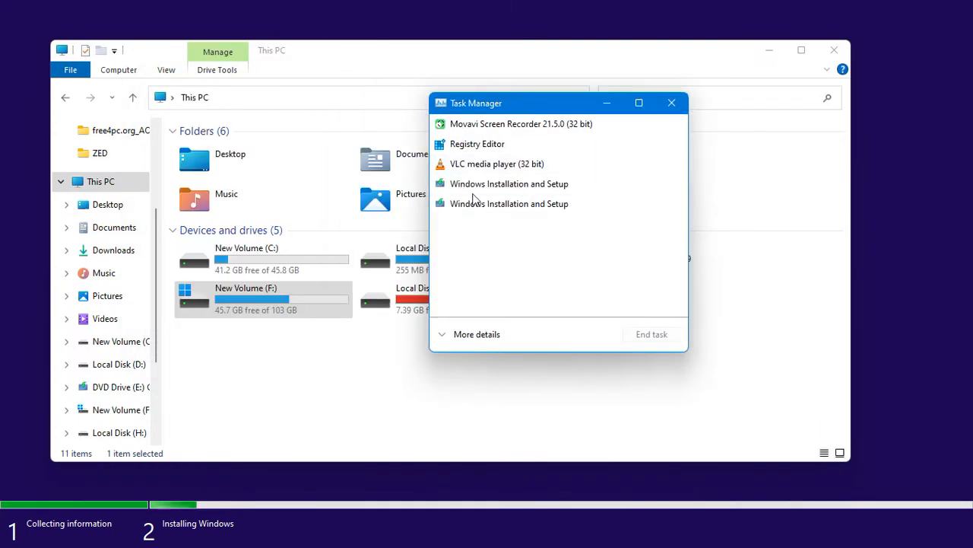
{"action": "left_click", "coordinate": [477, 341]}
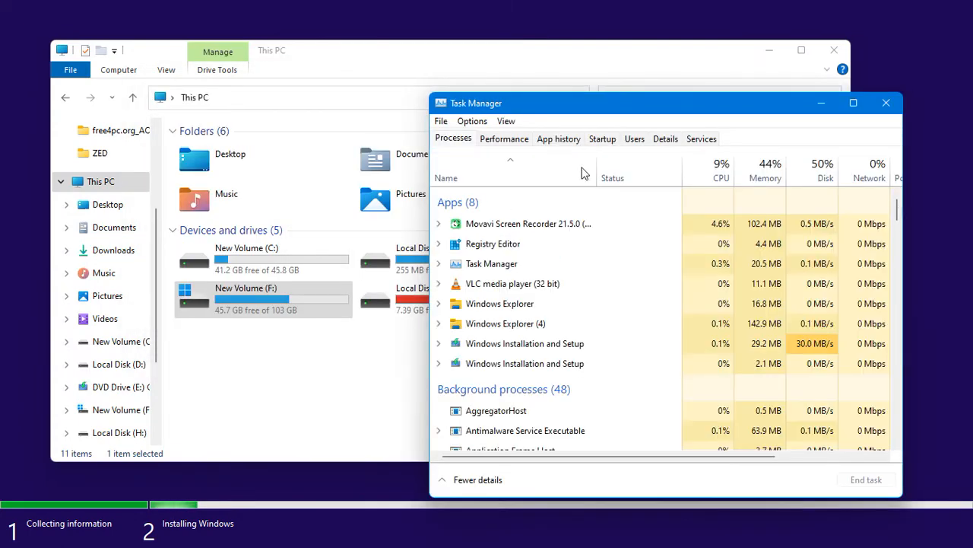
{"action": "left_click_drag", "start_coordinate": [503, 105], "coordinate": [441, 37]}
{"action": "left_click", "coordinate": [437, 74]}
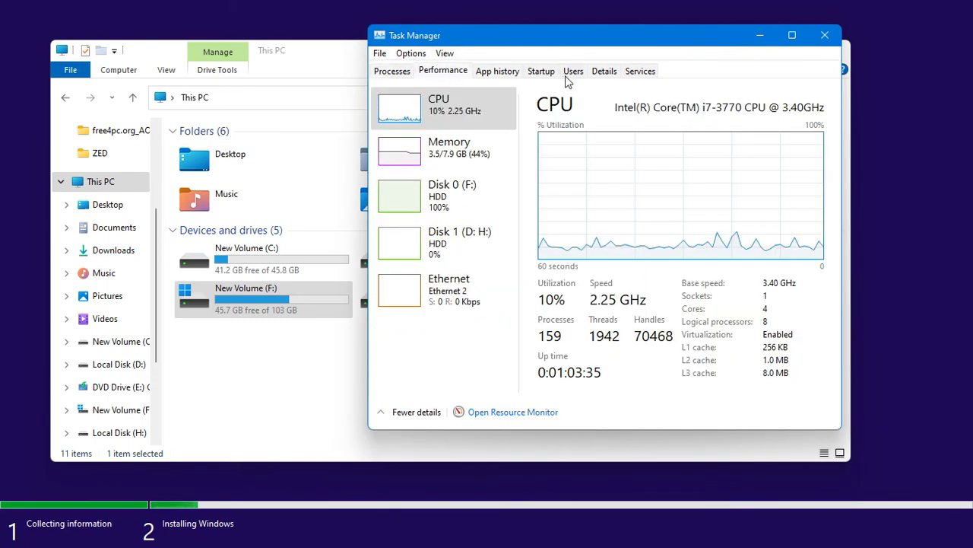
{"action": "left_click", "coordinate": [548, 75]}
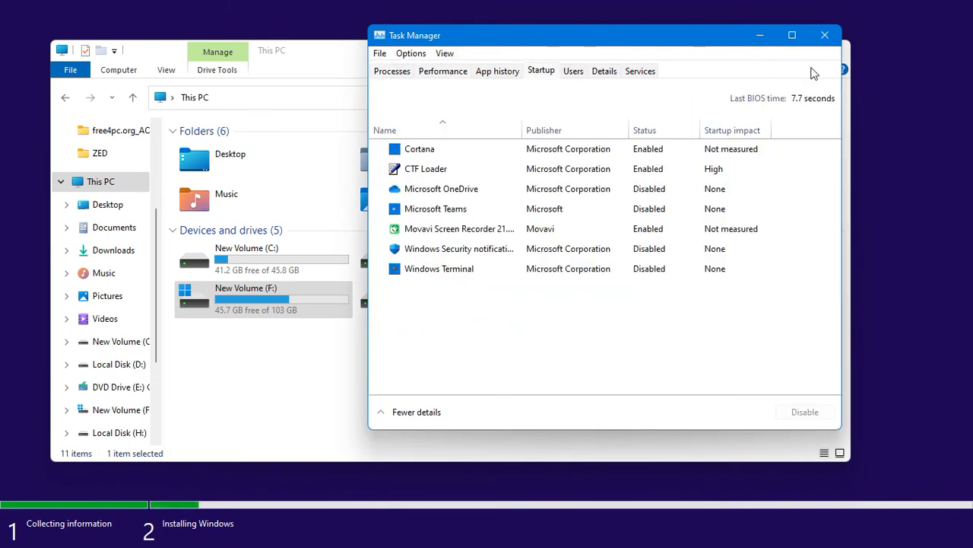
{"action": "left_click", "coordinate": [832, 36]}
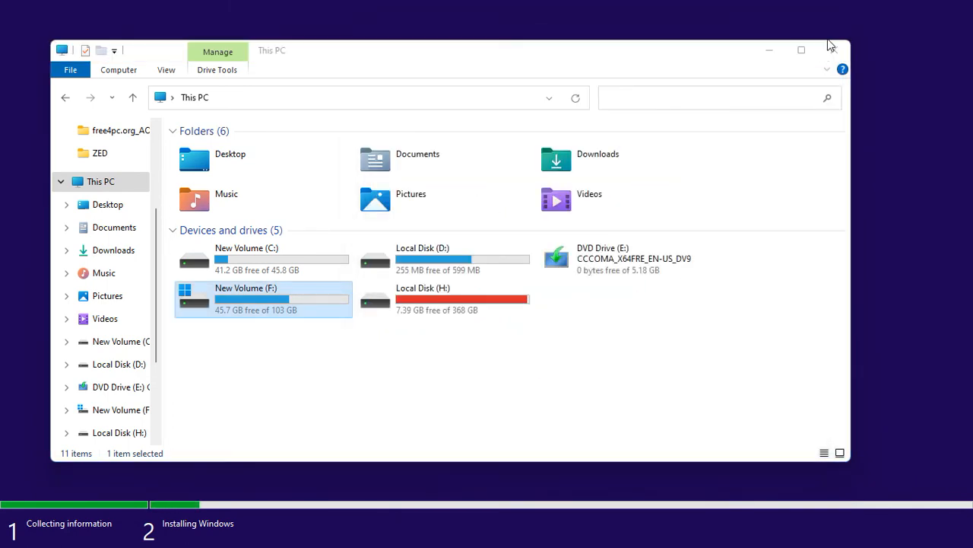
- Close the Registry Editor, sources, blank File Explorer and This PC windows, and return to Windows Setup
{"action": "key", "text": "alt+Tab"}
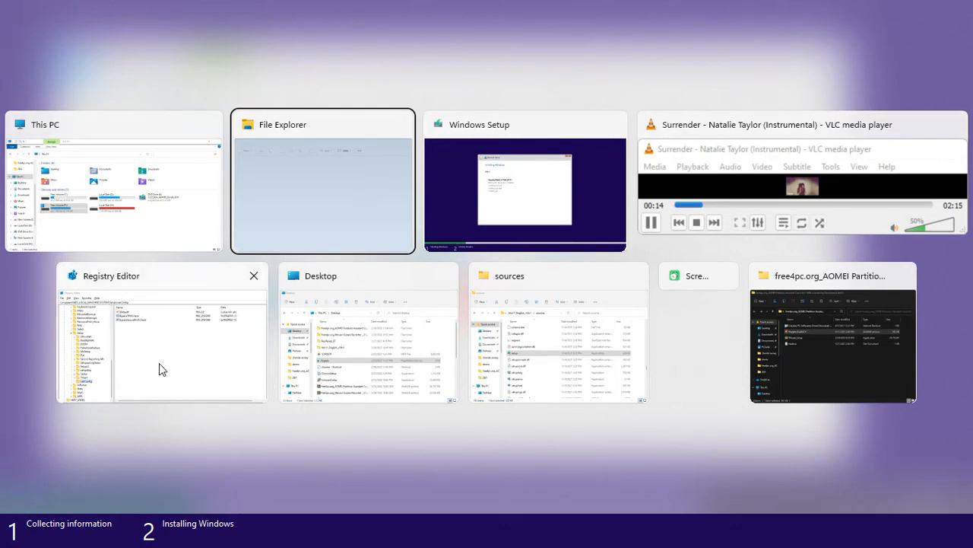
{"action": "left_click", "coordinate": [253, 274]}
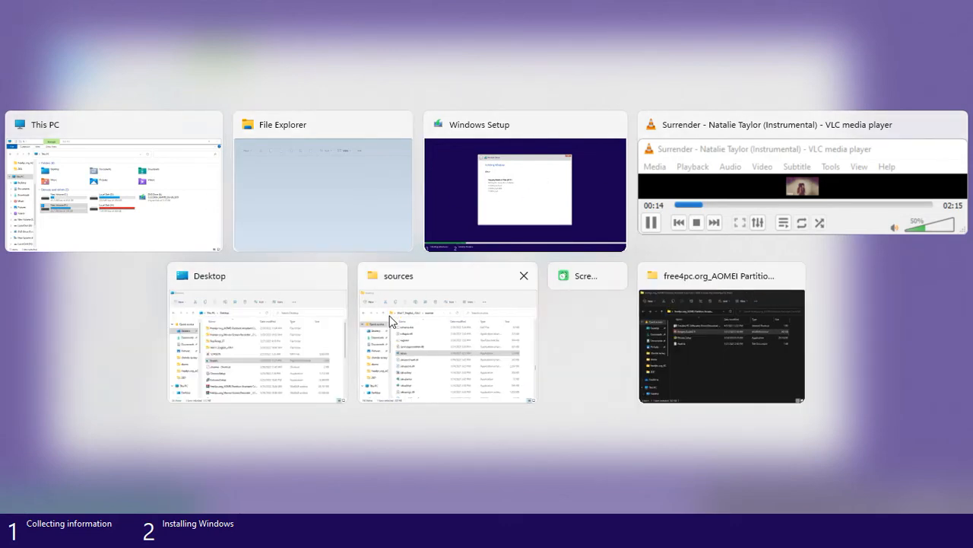
{"action": "left_click", "coordinate": [522, 276]}
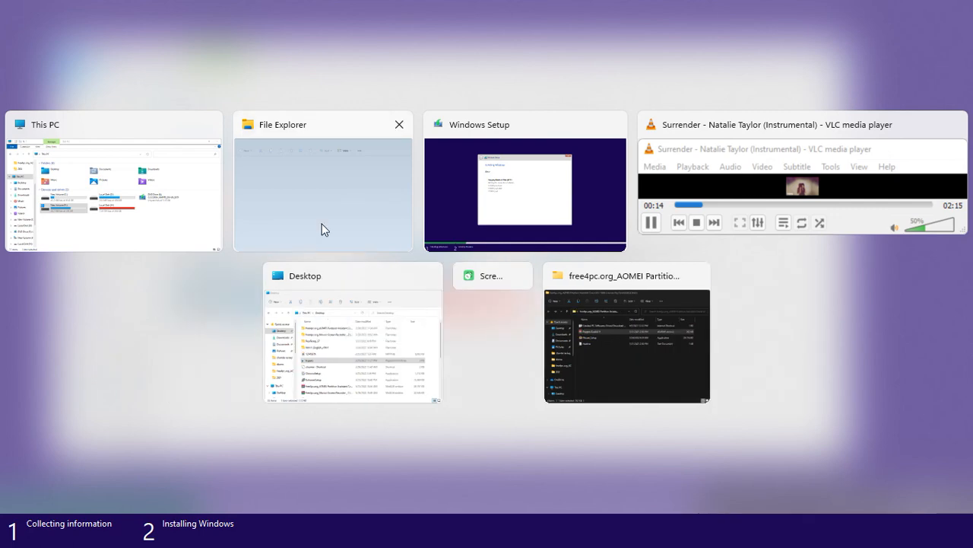
{"action": "left_click", "coordinate": [399, 125]}
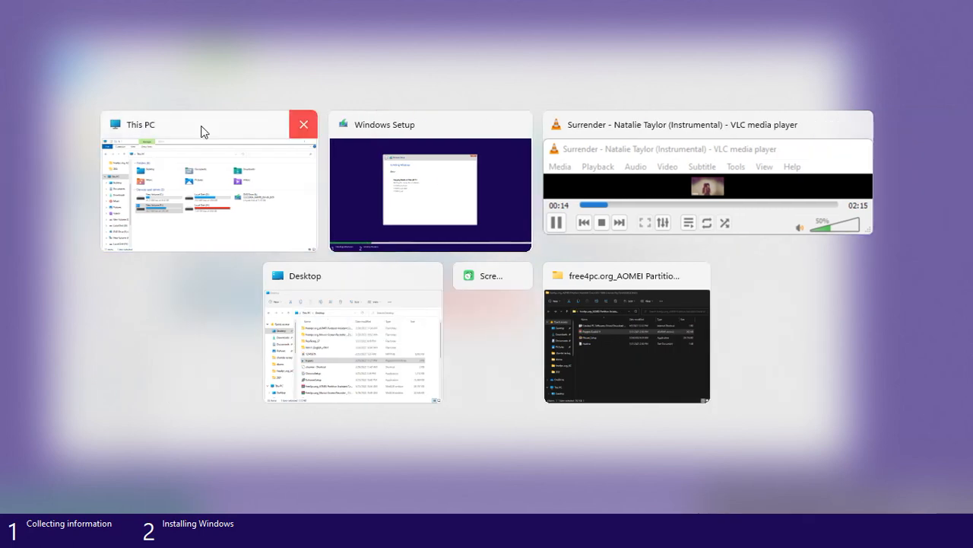
{"action": "left_click", "coordinate": [303, 125]}
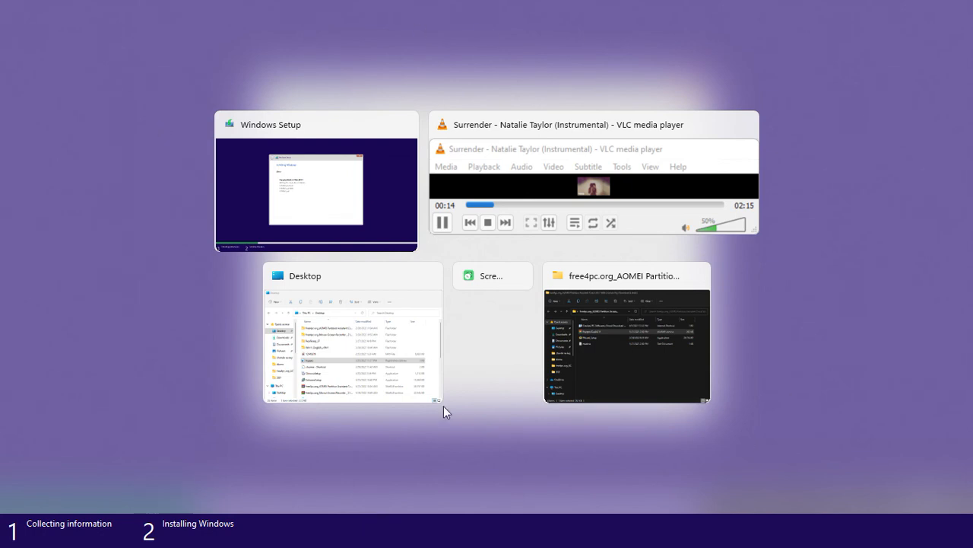
{"action": "left_click", "coordinate": [781, 343]}
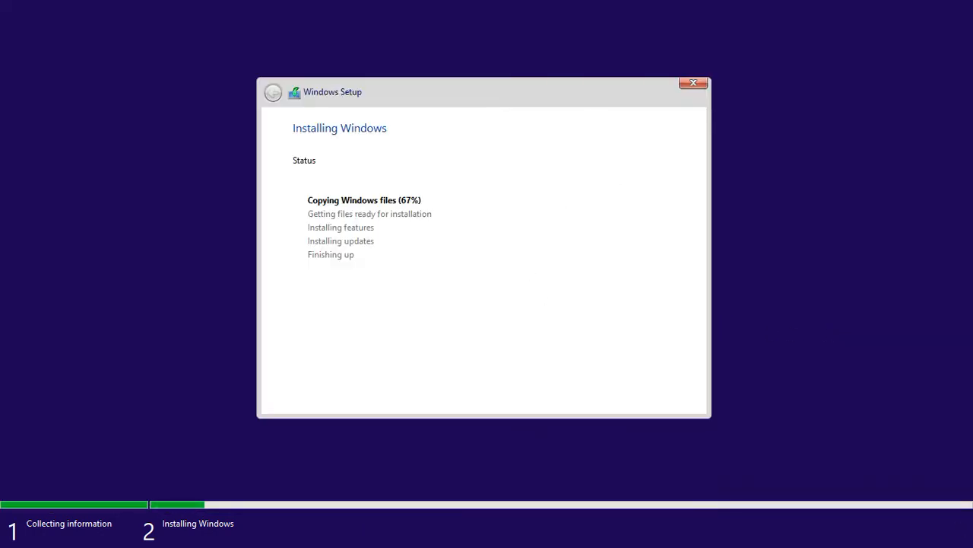
- Look through the remaining open windows, check the Windows Setup copying progress and show the desktop
{"action": "key", "text": "super+Tab"}
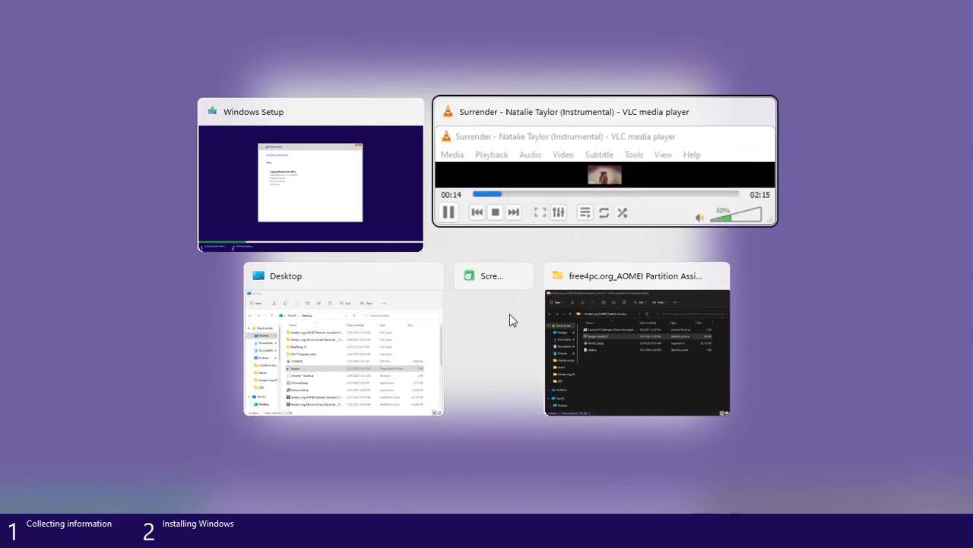
{"action": "key", "text": "alt+Tab"}
{"action": "key", "text": "alt+Tab"}
{"action": "key", "text": "alt+Tab"}
{"action": "key", "text": "alt+Tab"}
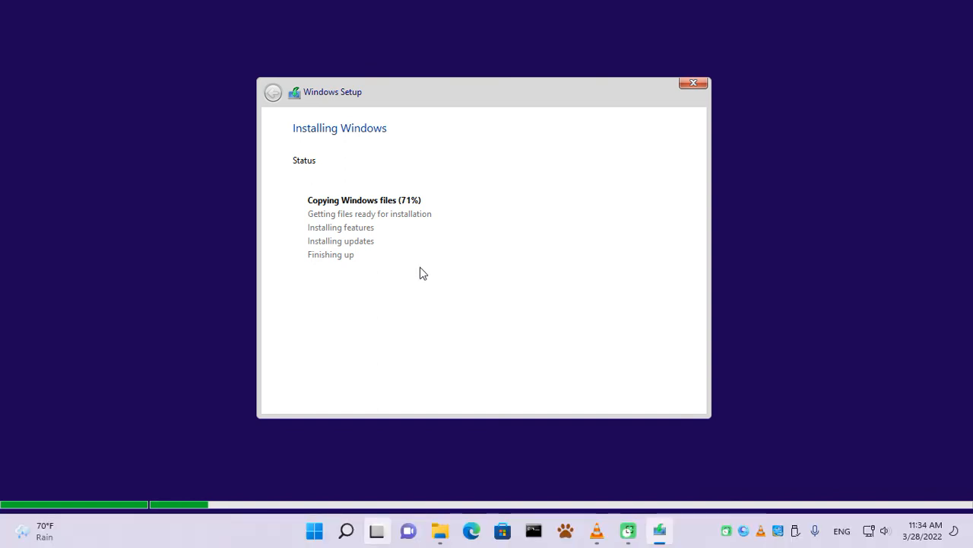
{"action": "left_click", "coordinate": [971, 536]}
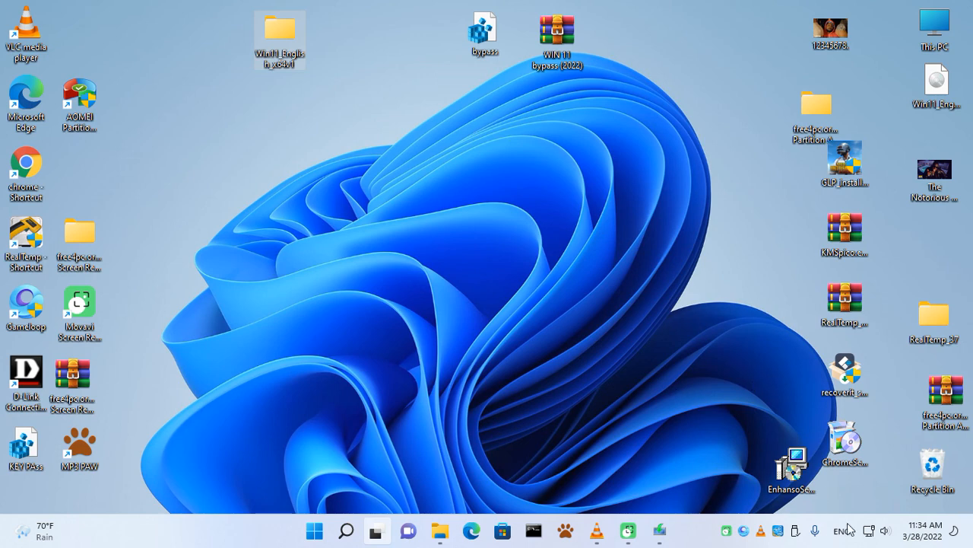
{"action": "left_click", "coordinate": [659, 541]}
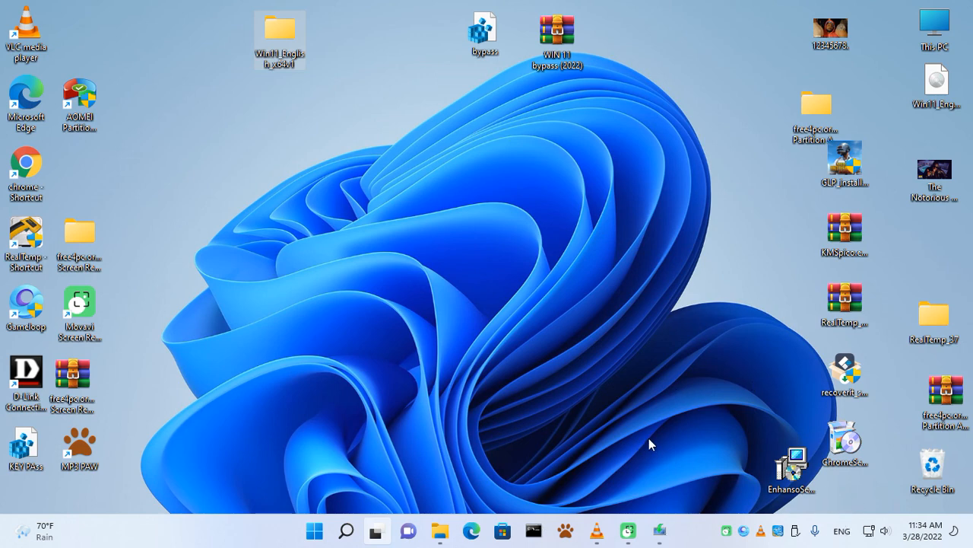